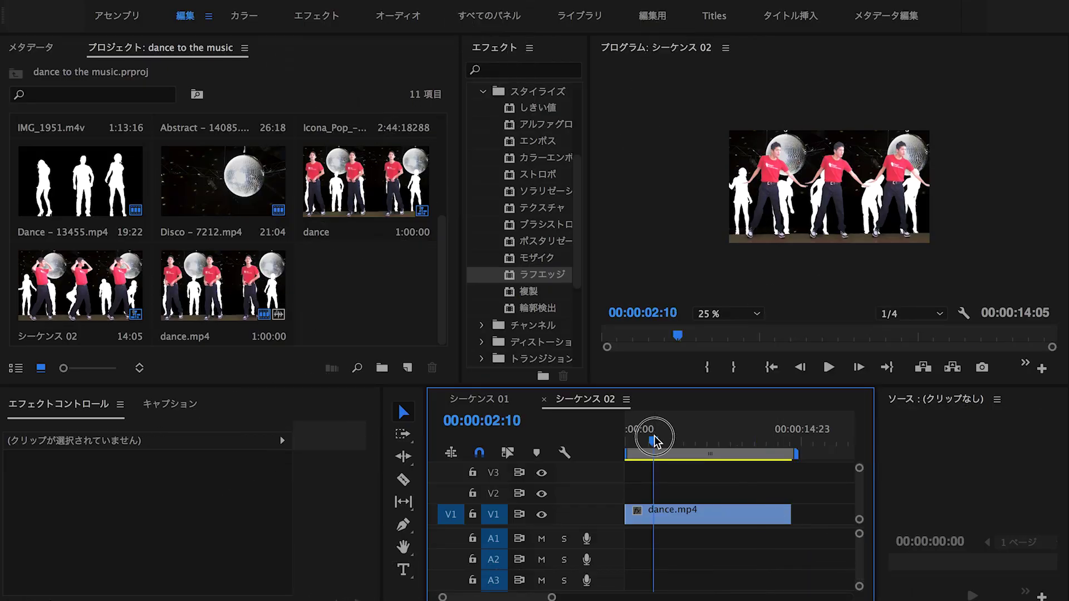
Set the Program Monitor zoom to 50%
drag(654, 442, 612, 441)
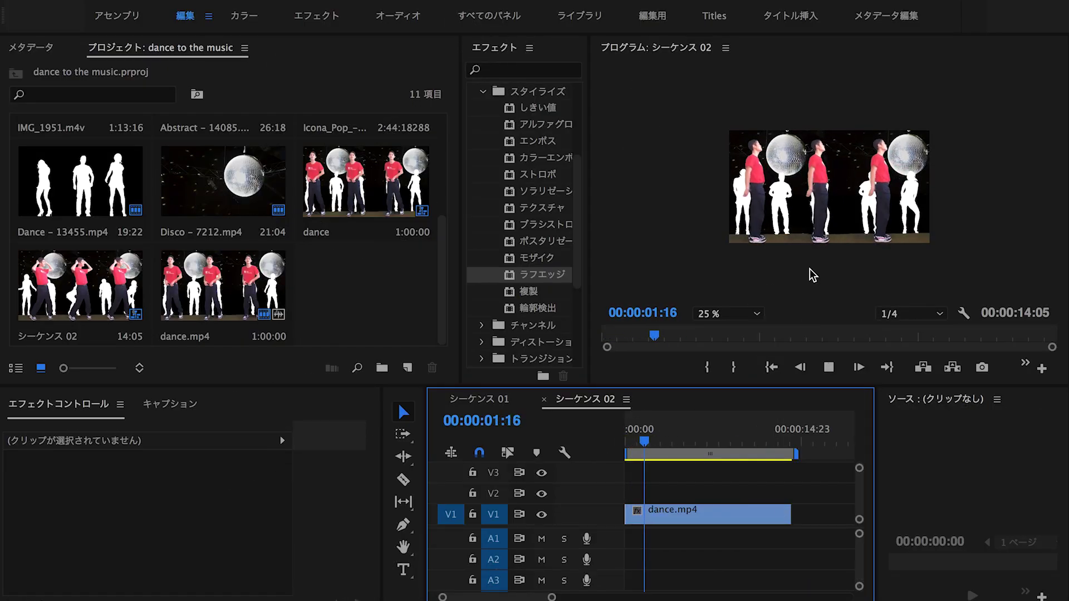
click(728, 314)
click(724, 326)
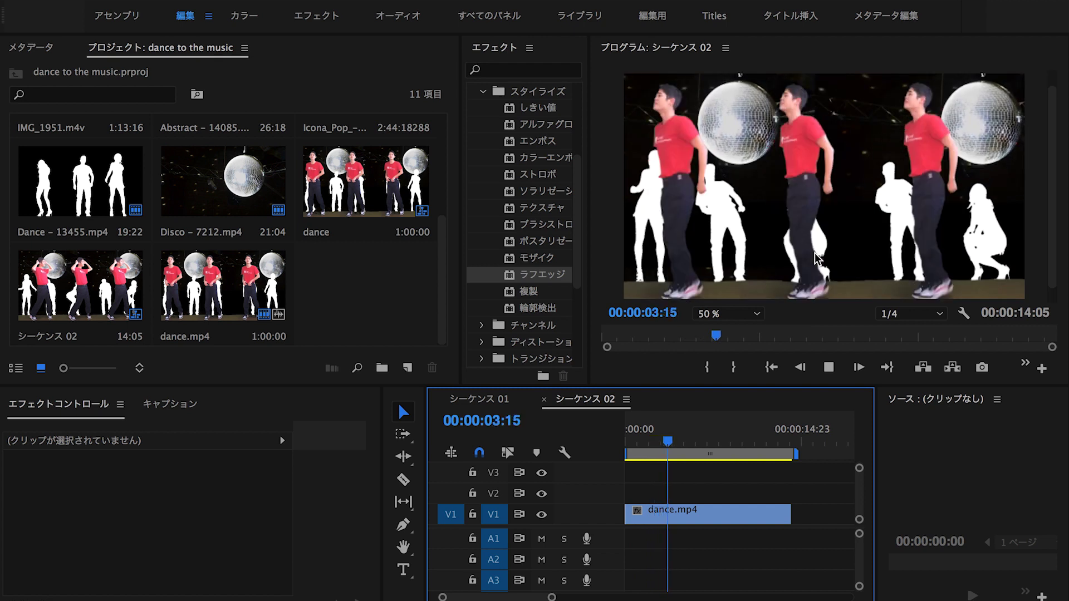
Replay Sequence 02 from 0 and stop at 00:00:02:02
drag(683, 441, 623, 444)
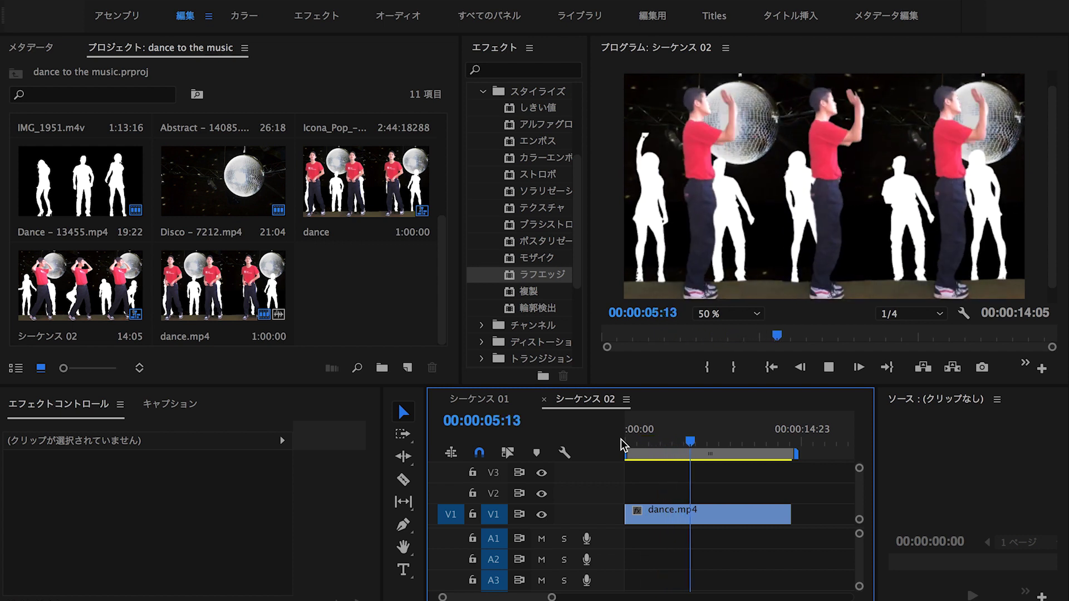
key(space)
drag(623, 443, 622, 442)
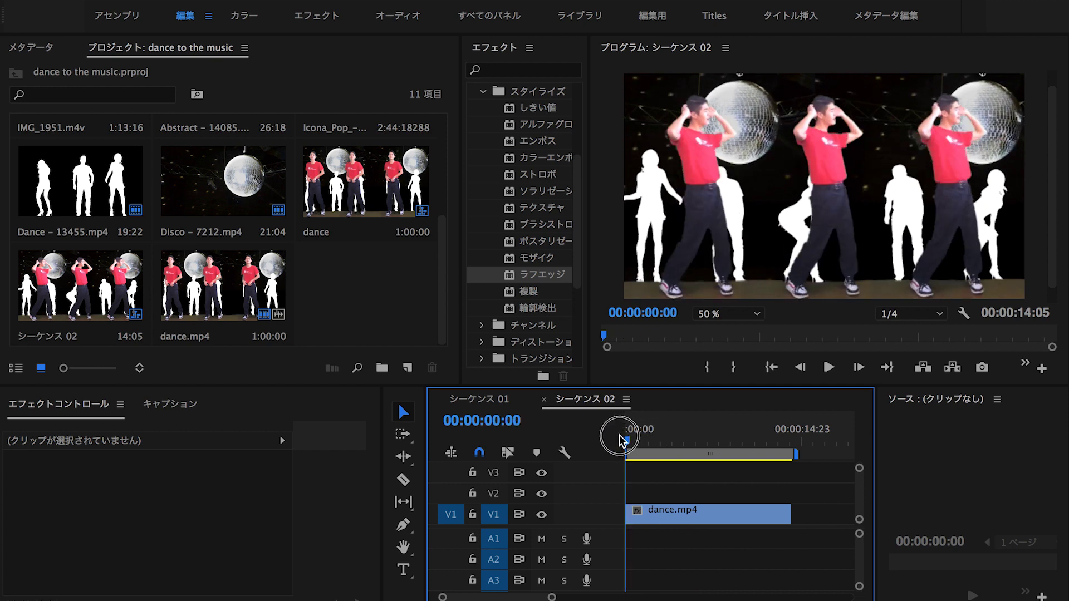
key(space)
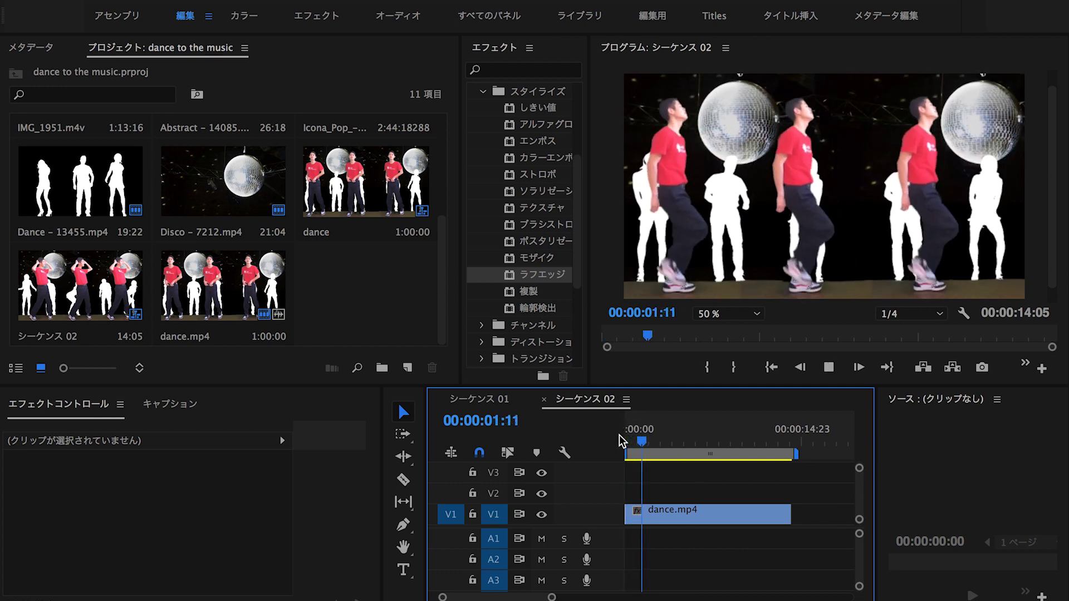
key(space)
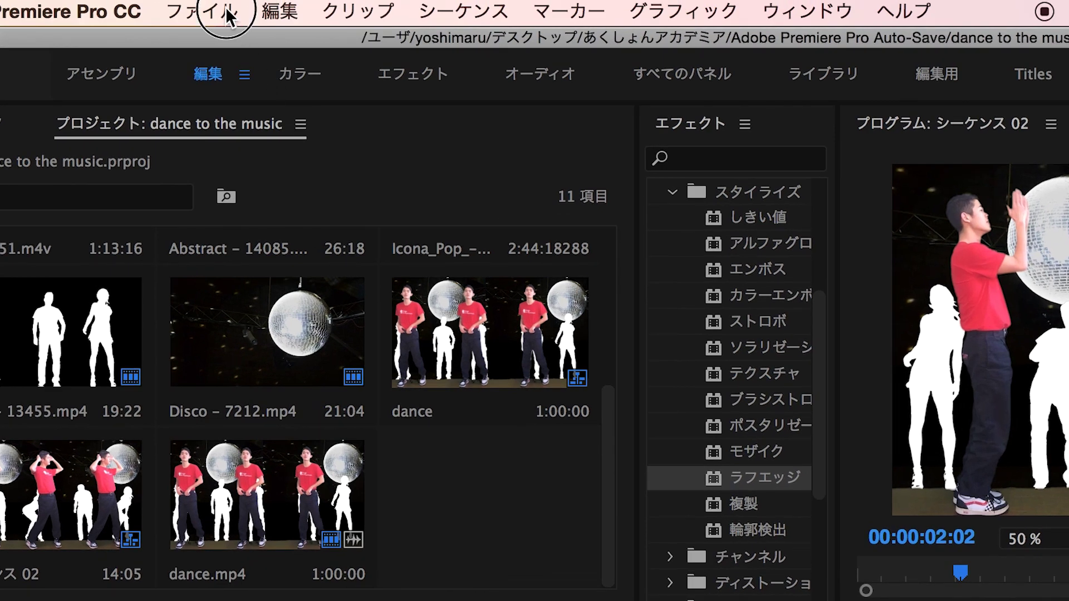
Create a new 1920×1080, 23.976 fps legacy title named タイトル 05
click(228, 14)
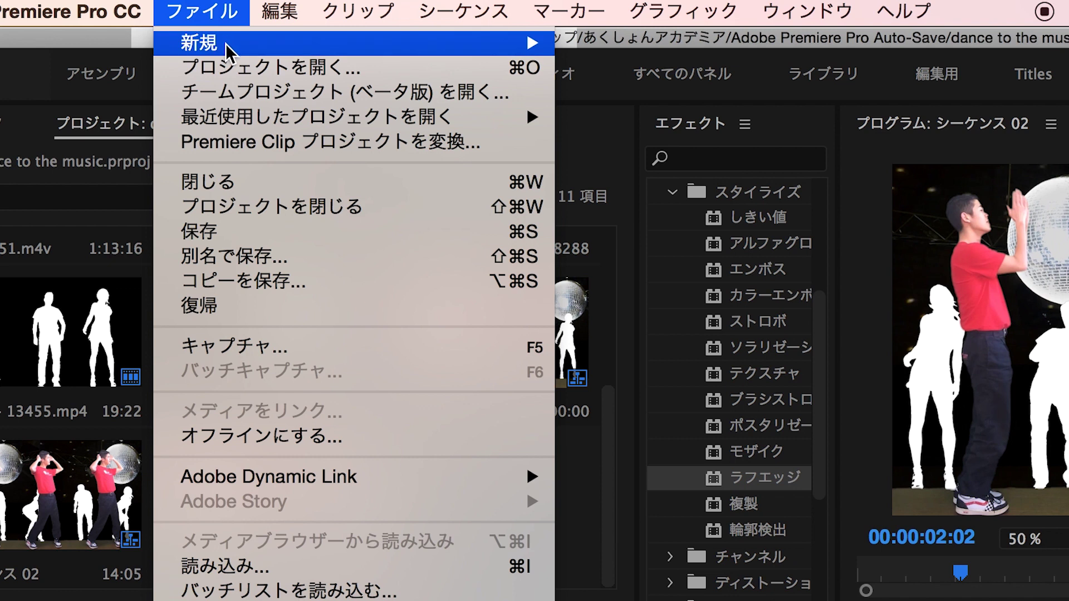
mouse_move(228, 53)
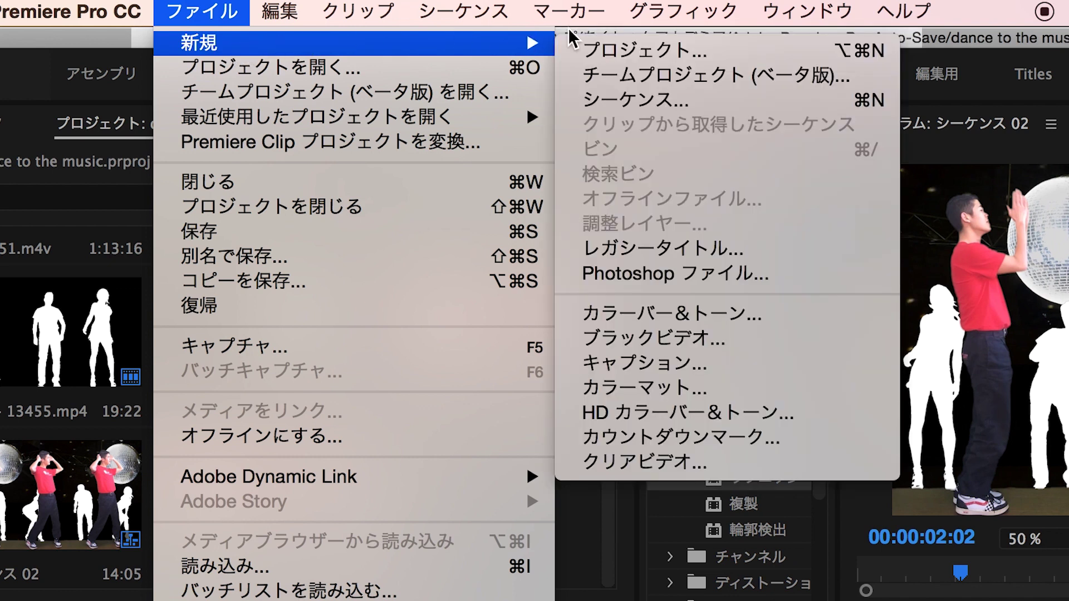
click(663, 256)
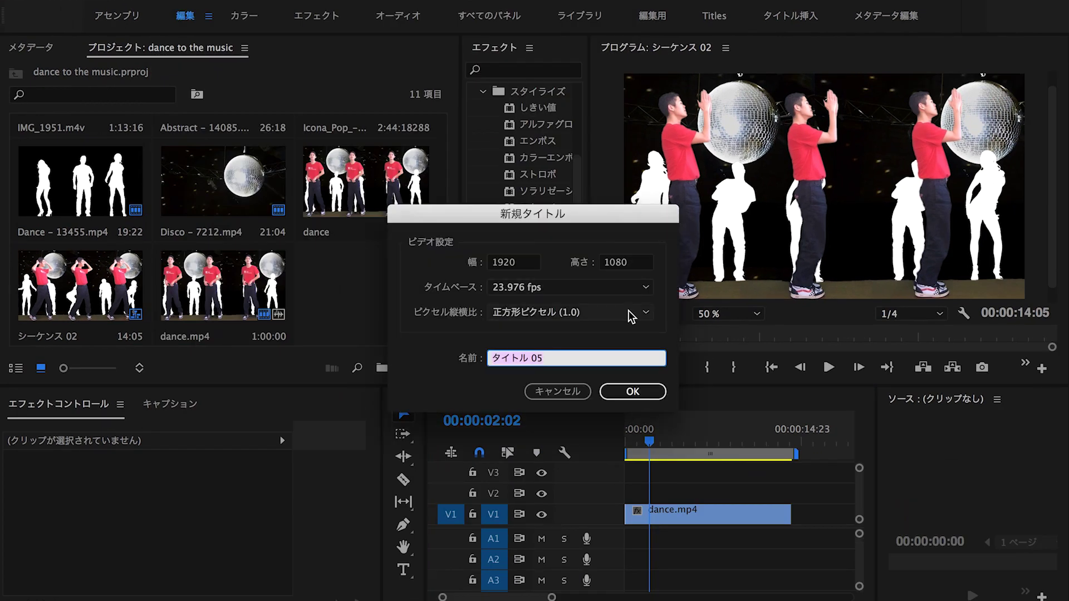
click(631, 389)
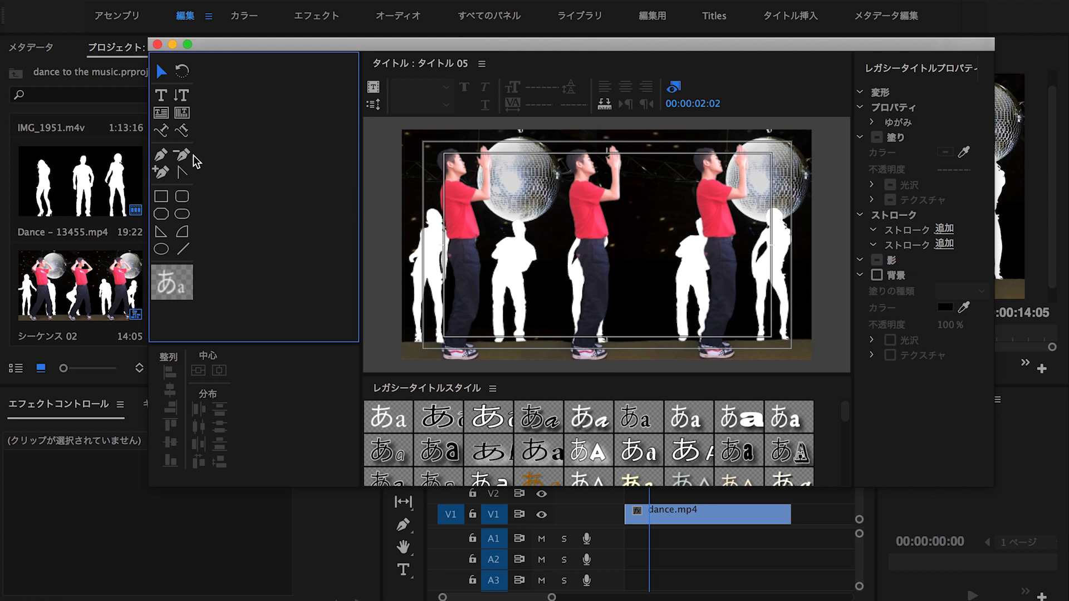
Draw short white Pen strokes radiating around the centre, then marquee-select them all
click(160, 155)
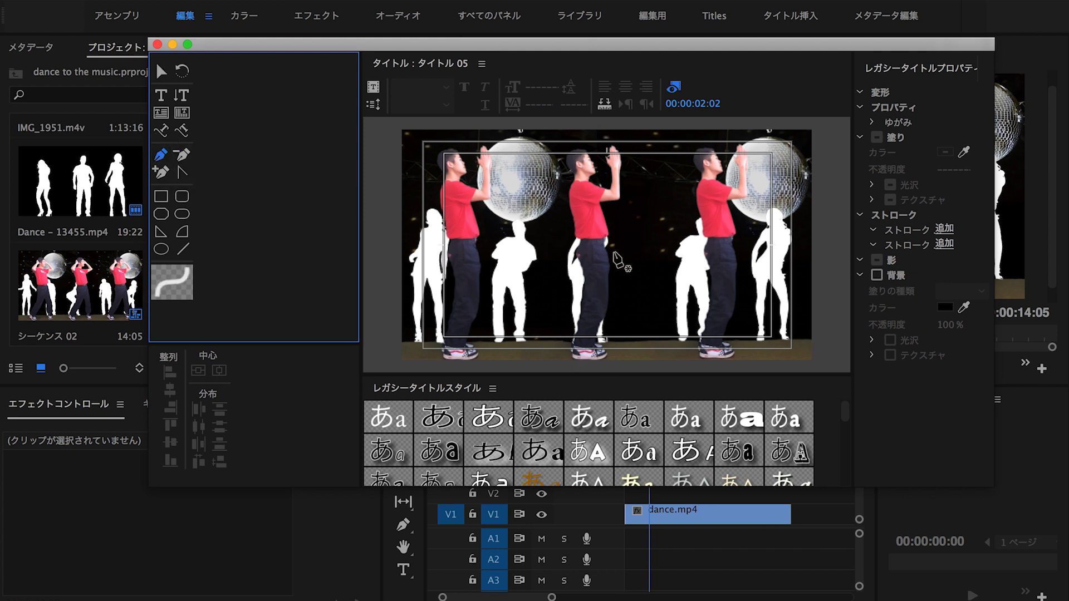
click(627, 254)
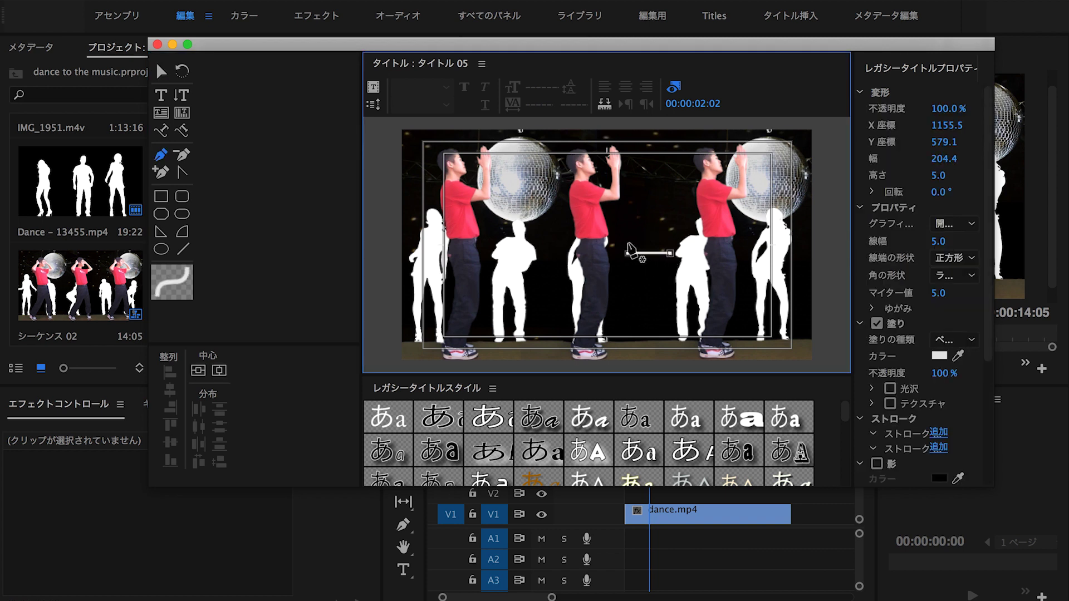
mouse_move(624, 243)
mouse_down()
mouse_move(593, 242)
mouse_move(593, 254)
mouse_move(642, 282)
mouse_up()
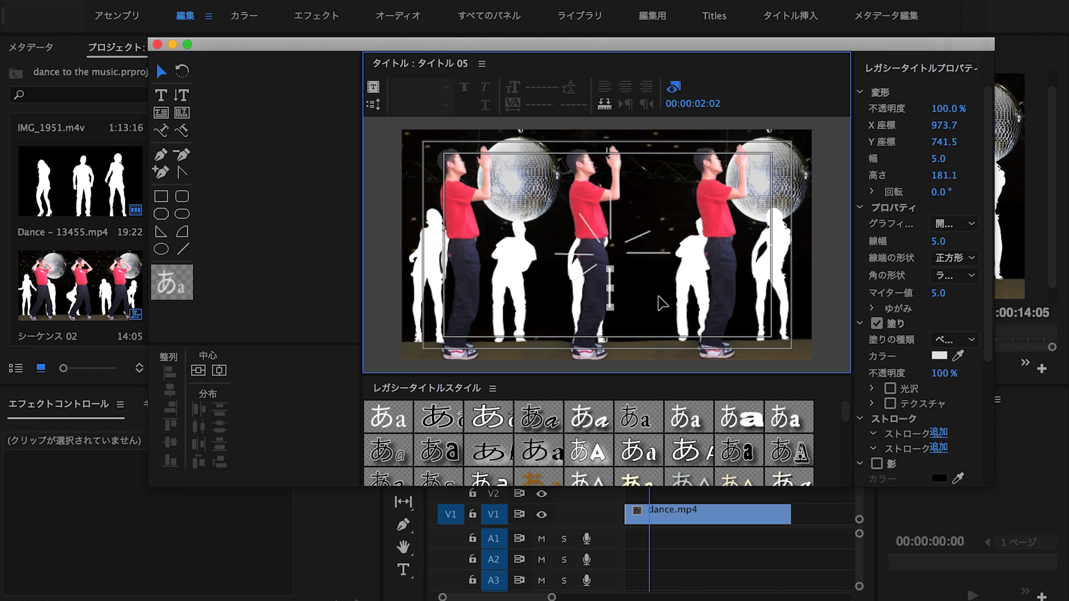
key(v)
drag(712, 338, 539, 194)
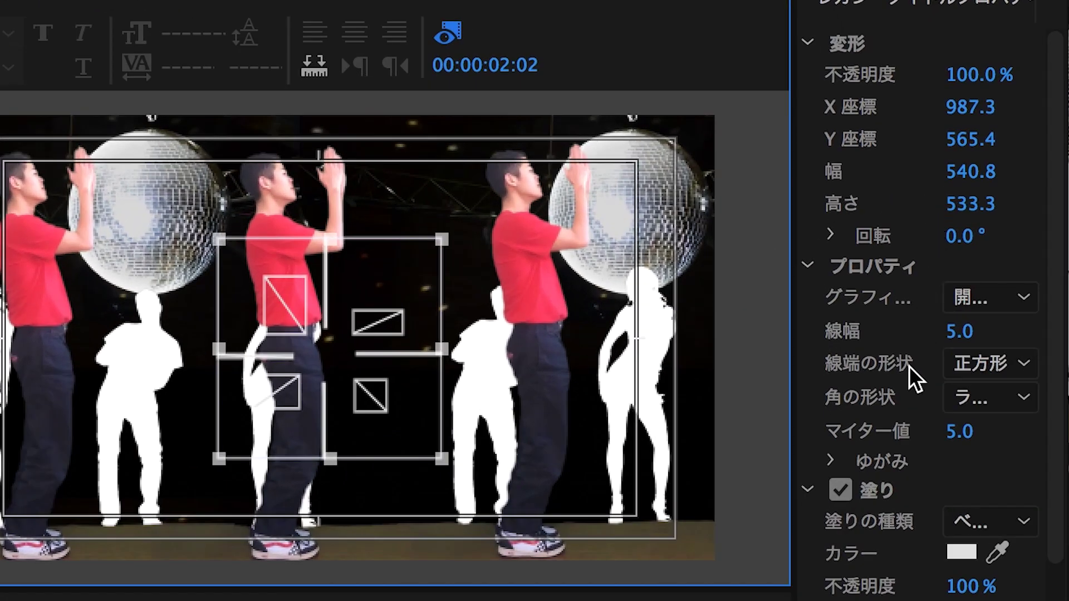
Give the burst strokes 線幅 10 and ラウンド line caps, then close the title editor
click(957, 332)
drag(959, 331, 958, 331)
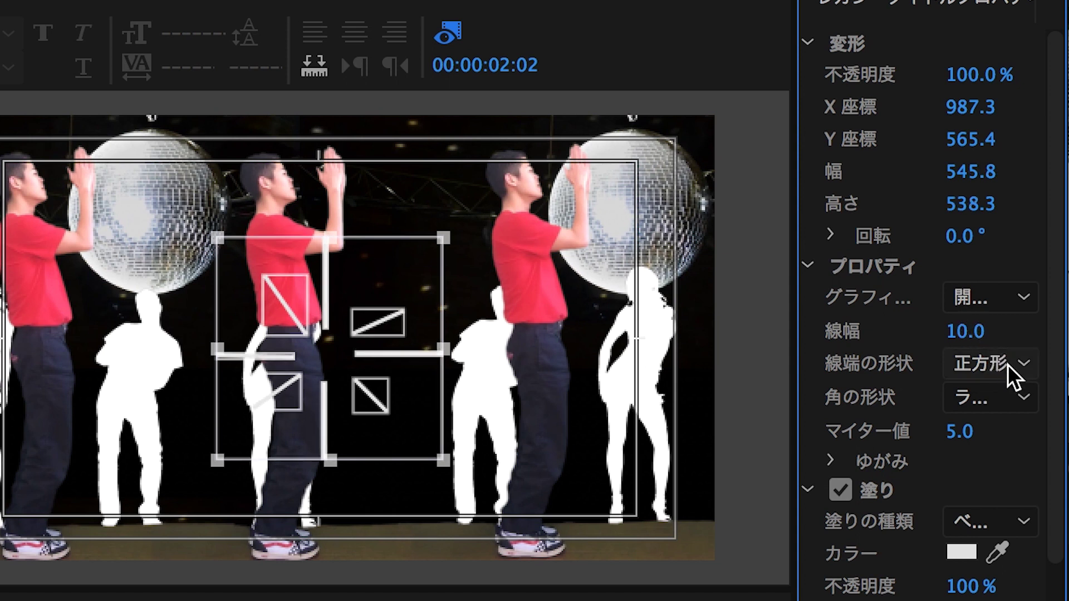
click(1022, 366)
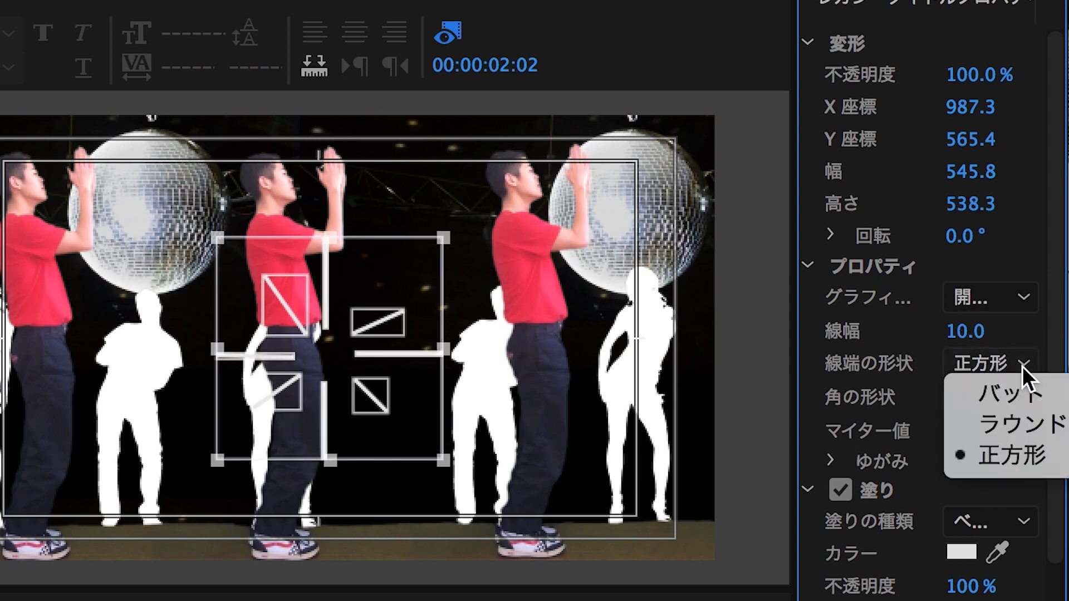
click(1028, 413)
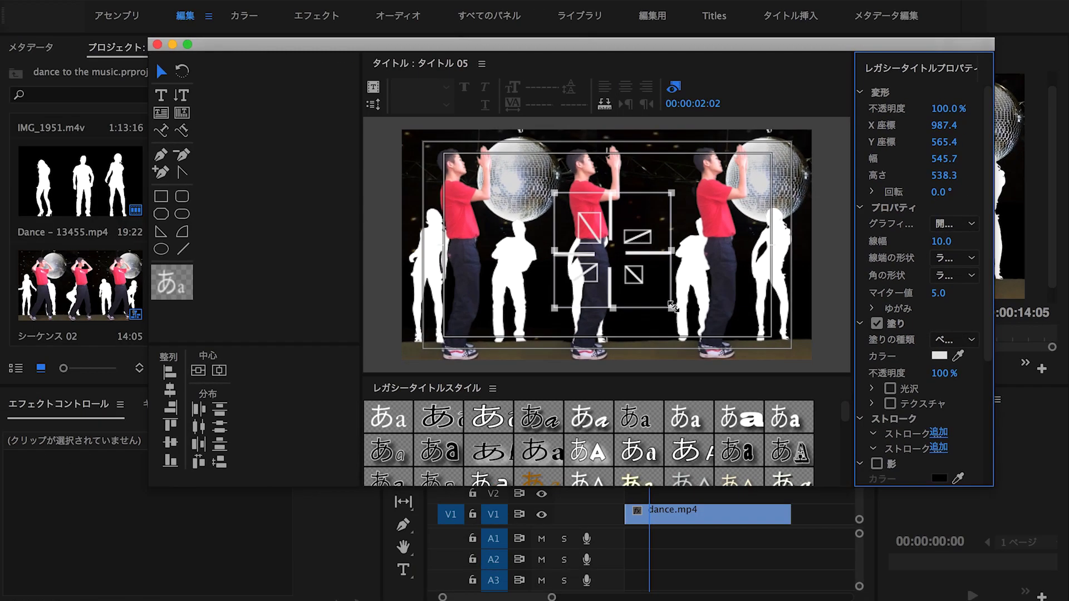
click(158, 45)
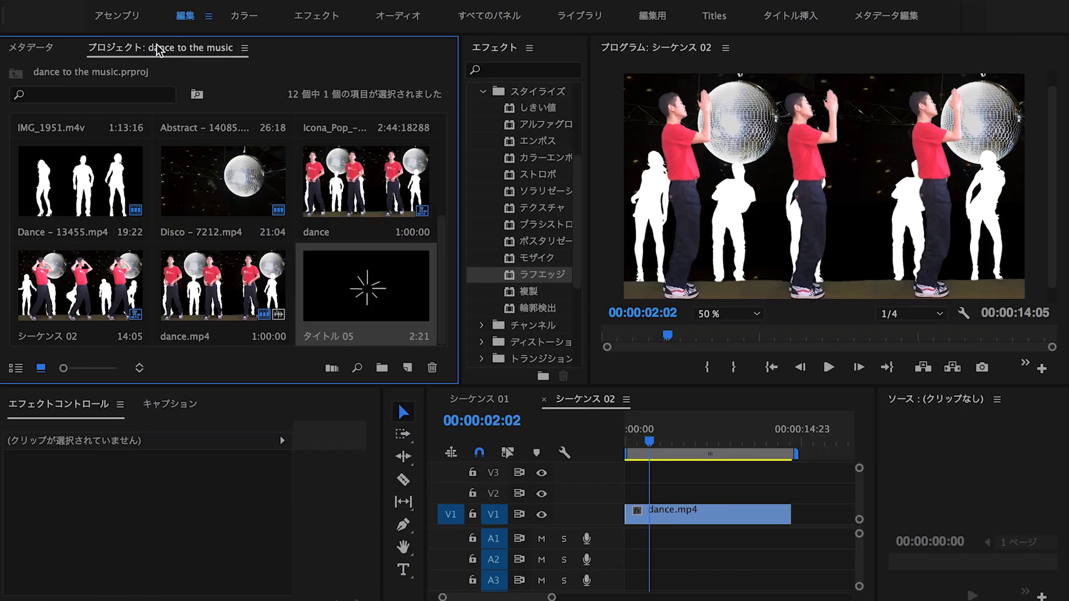
Place タイトル 05 on V2 and move the burst up and left via Motion Position
drag(363, 278, 646, 497)
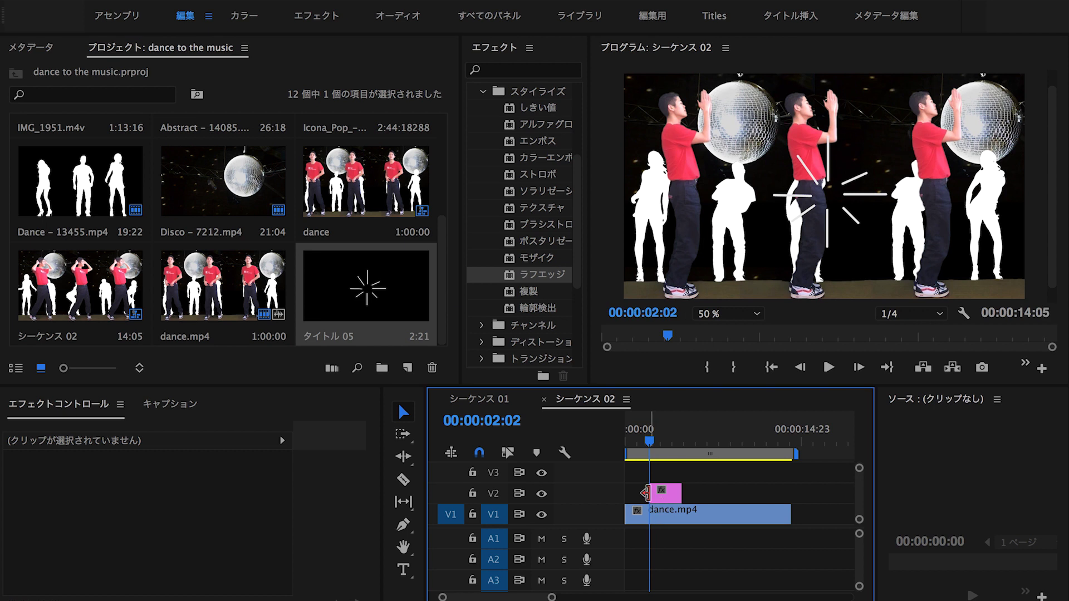
click(666, 493)
drag(199, 494, 133, 511)
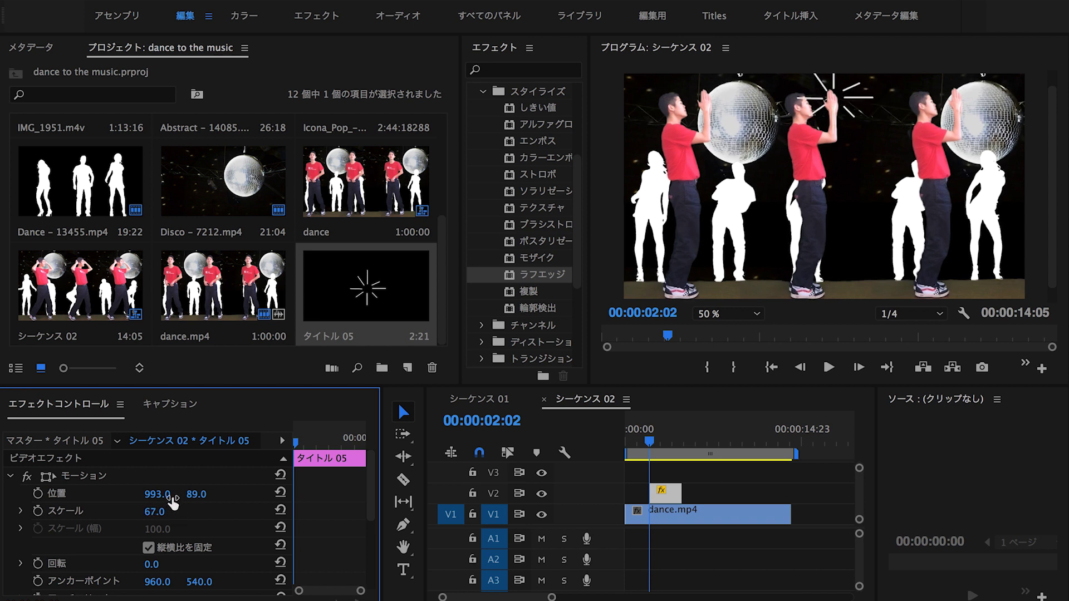
drag(158, 494, 203, 494)
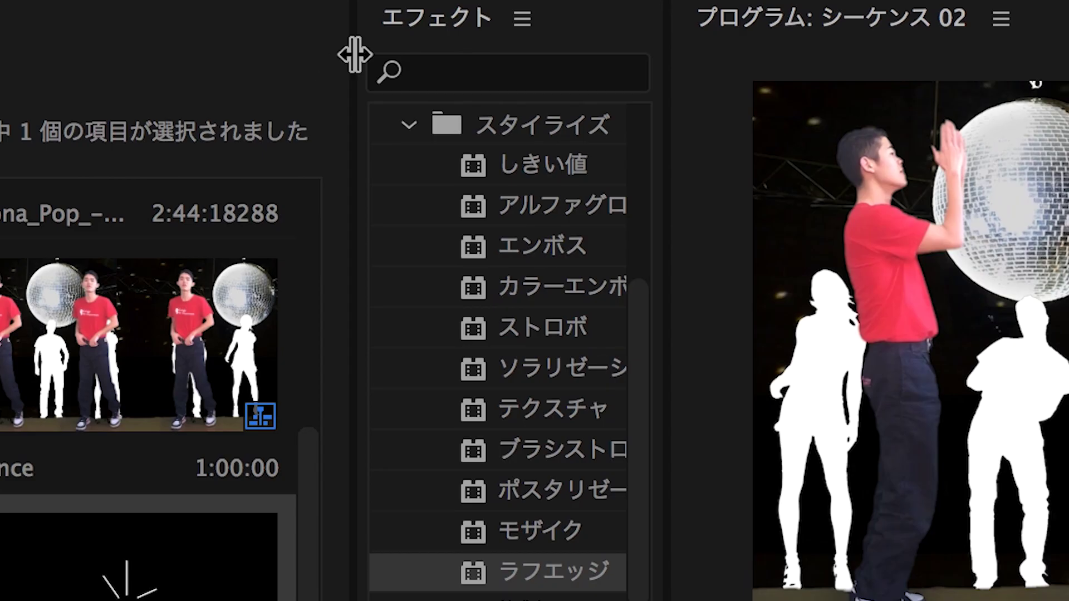
Search the Effects panel for 円
click(497, 73)
text(en)
key(Return)
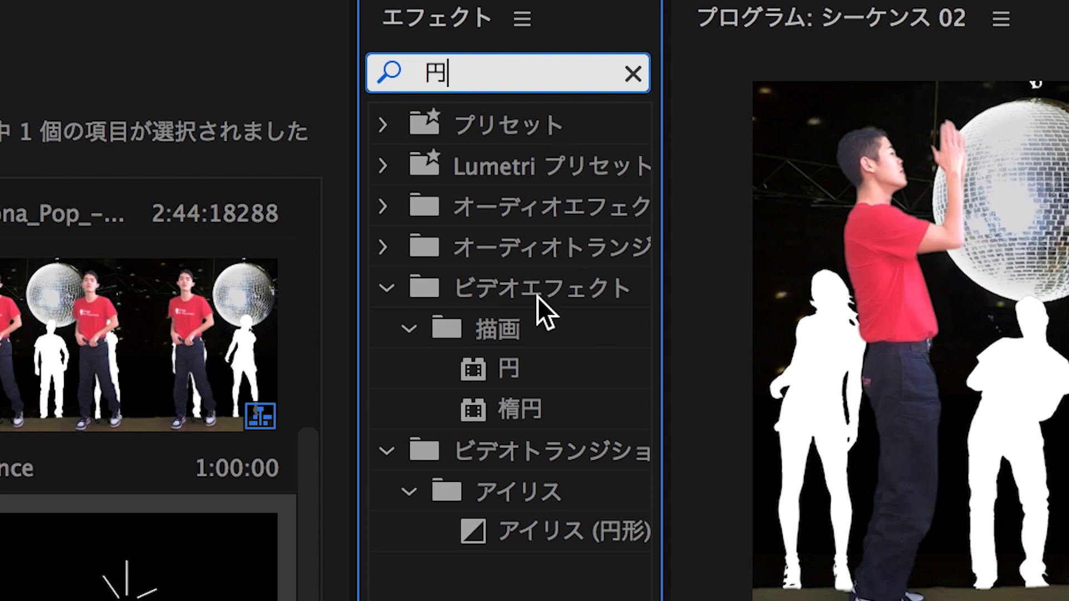
Apply the 円 effect to タイトル 05 with ステンシルアルファ blend mode
drag(521, 369, 706, 565)
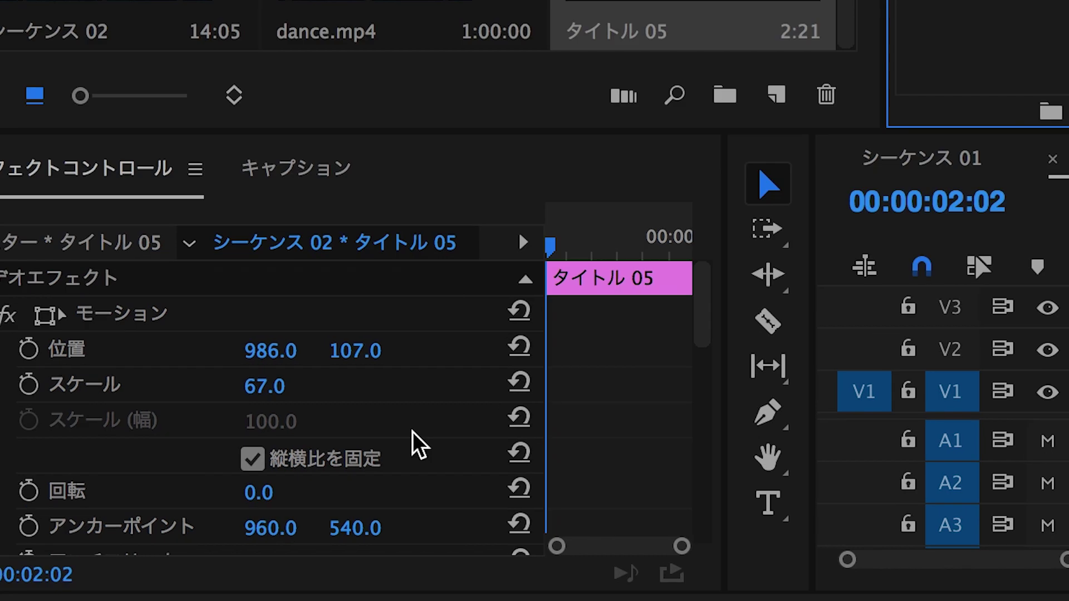
scroll(436, 249, down, 8)
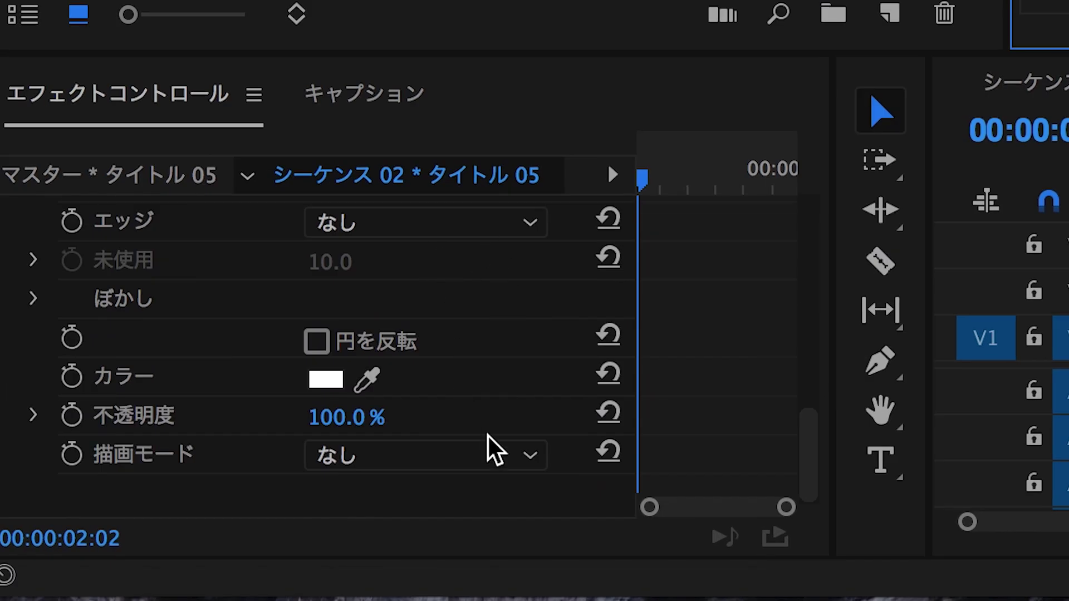
click(490, 452)
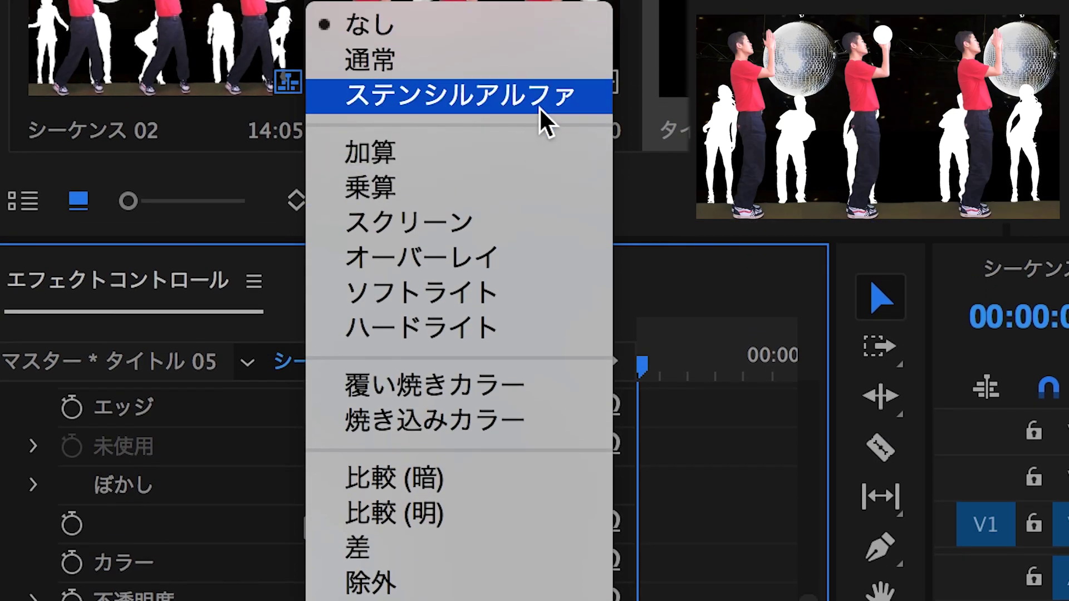
click(539, 106)
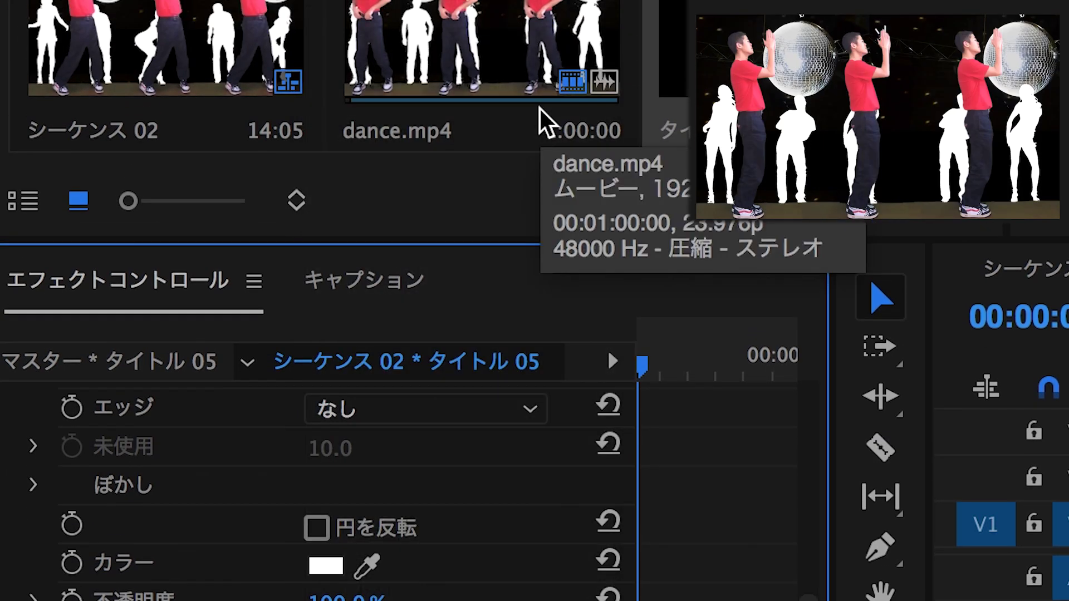
Scrub the circle's Radius from 75 to 156 and select the effect to show its handles
scroll(453, 514, up, 3)
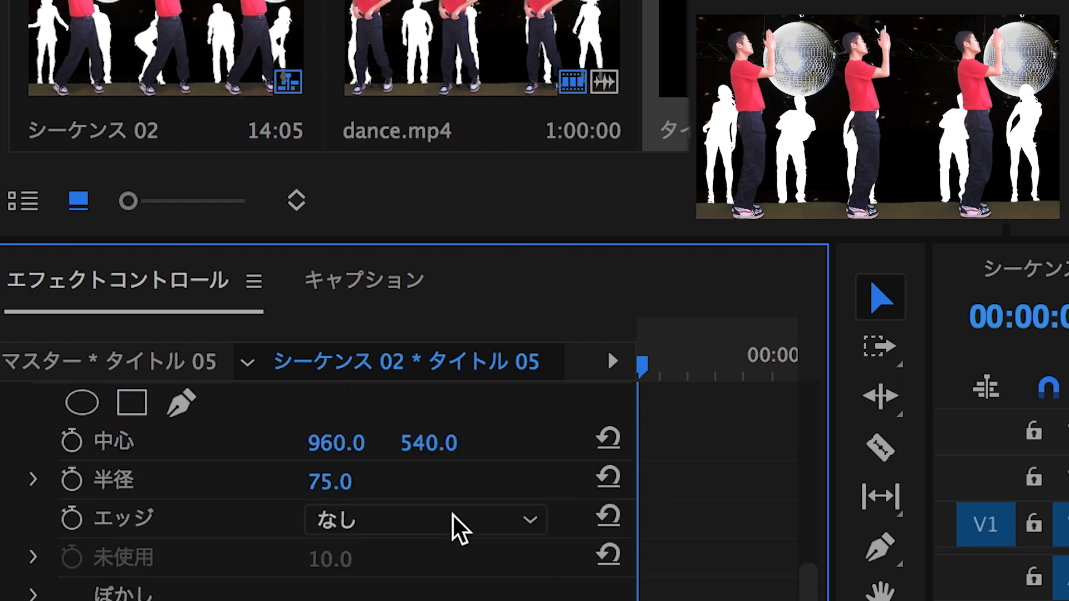
mouse_move(351, 482)
mouse_down()
mouse_move(390, 483)
mouse_move(374, 482)
mouse_up()
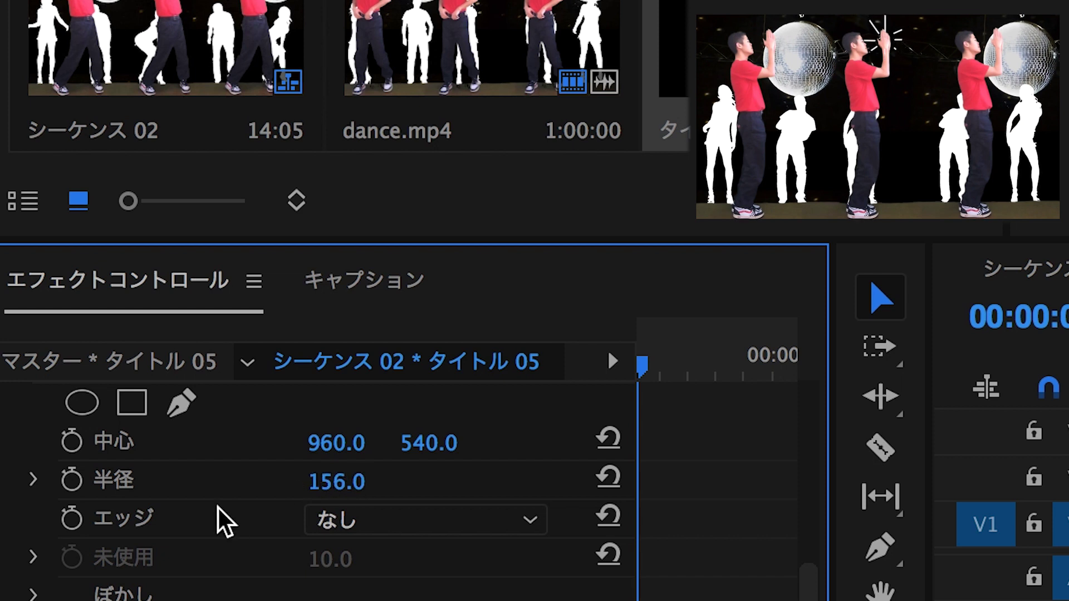
scroll(218, 508, up, 2)
double_click(135, 437)
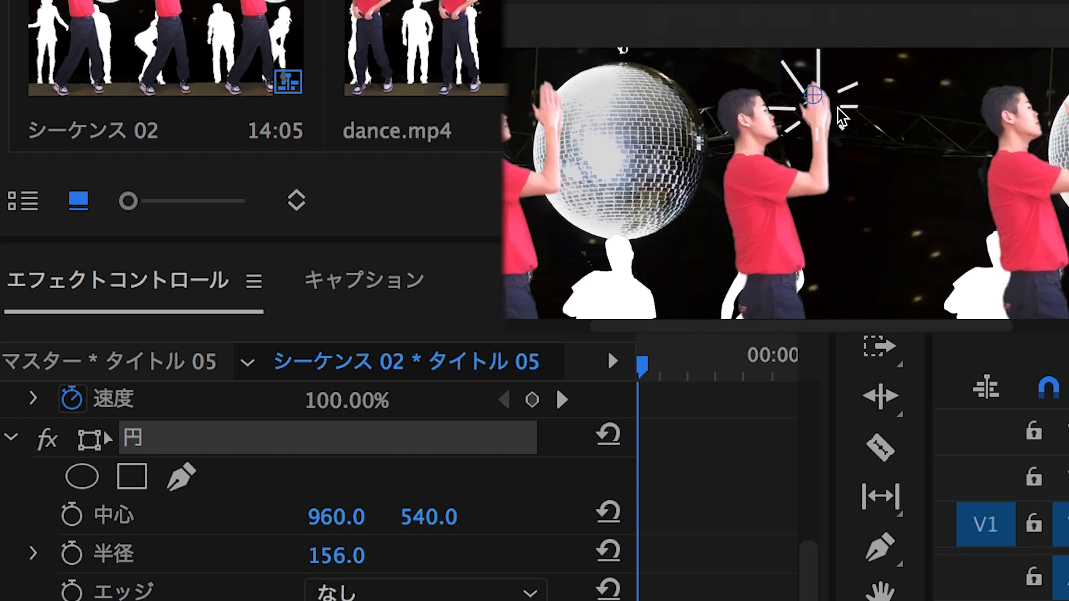
Centre the circle on the dancer's raised hand and keyframe its Radius at 12
drag(817, 97, 820, 109)
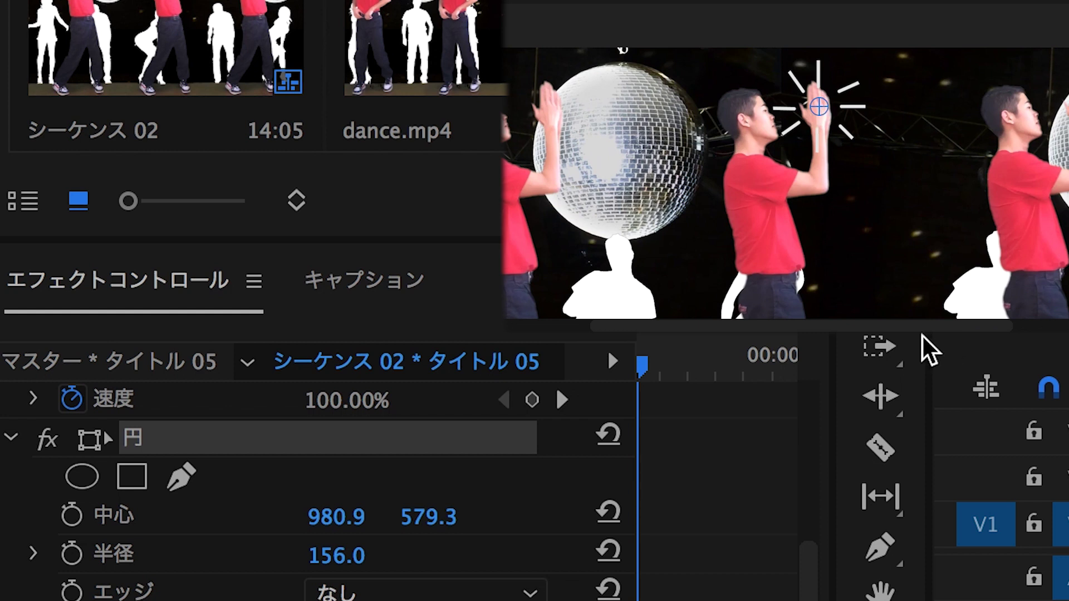
drag(334, 556, 280, 556)
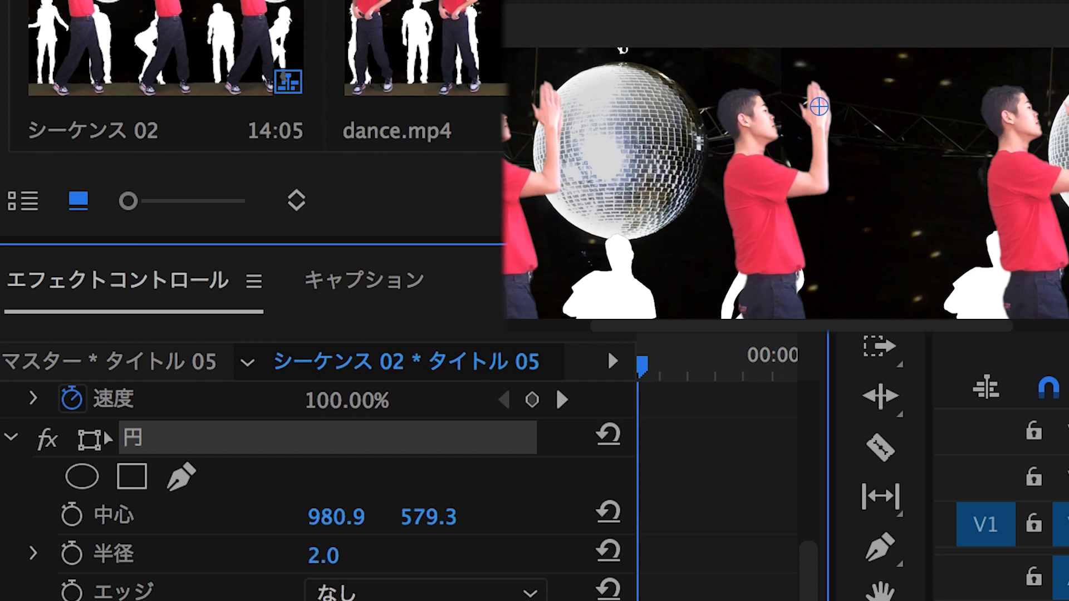
click(72, 553)
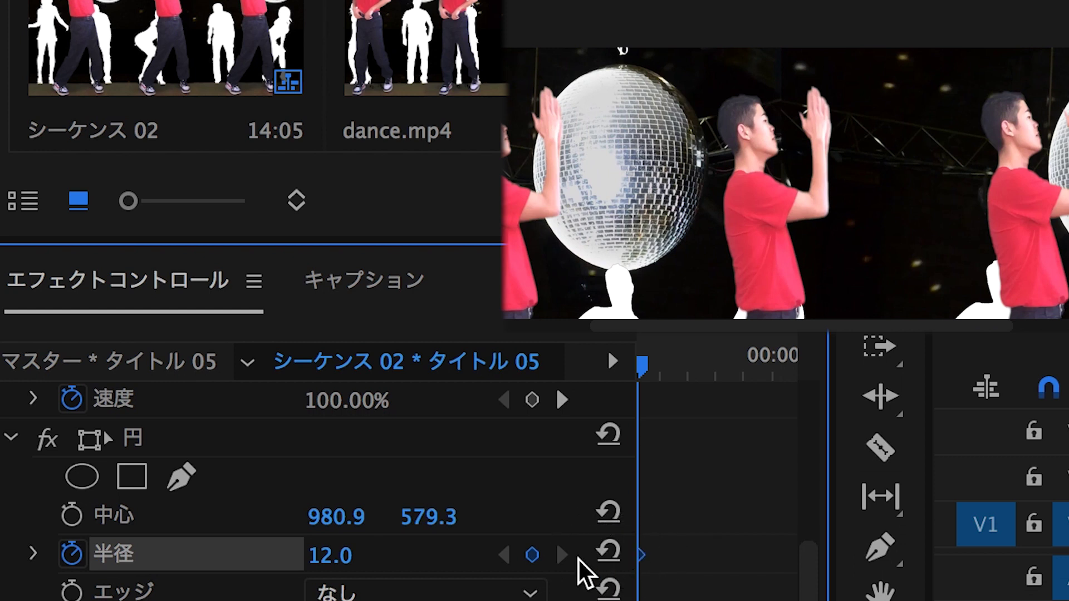
At a later frame, raise the Radius to 331, then apply a second 円 effect
key(space)
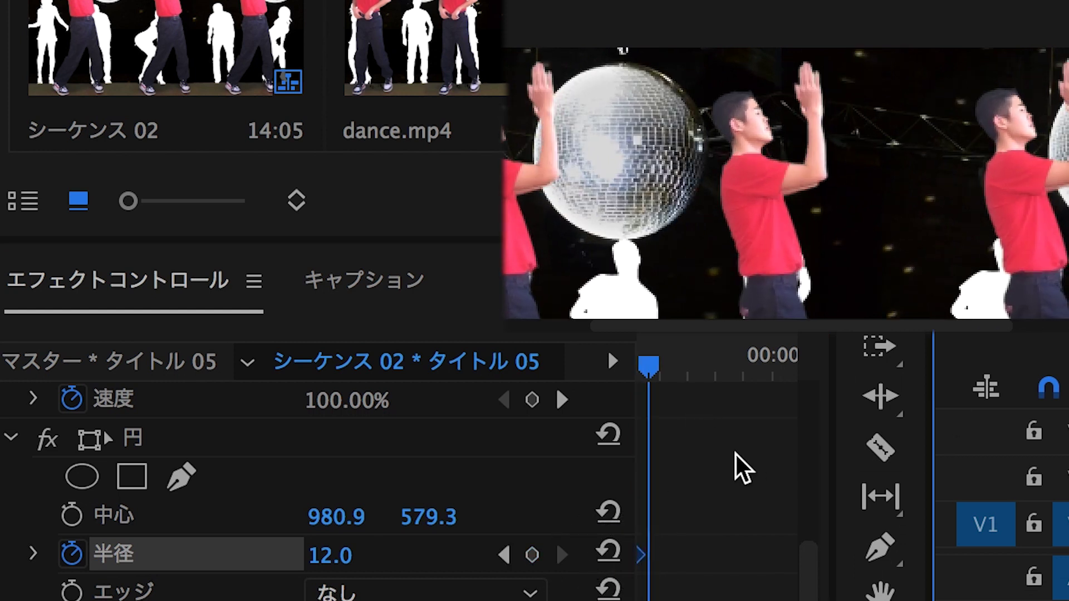
click(533, 554)
click(334, 557)
text(40)
key(Return)
drag(330, 555, 389, 555)
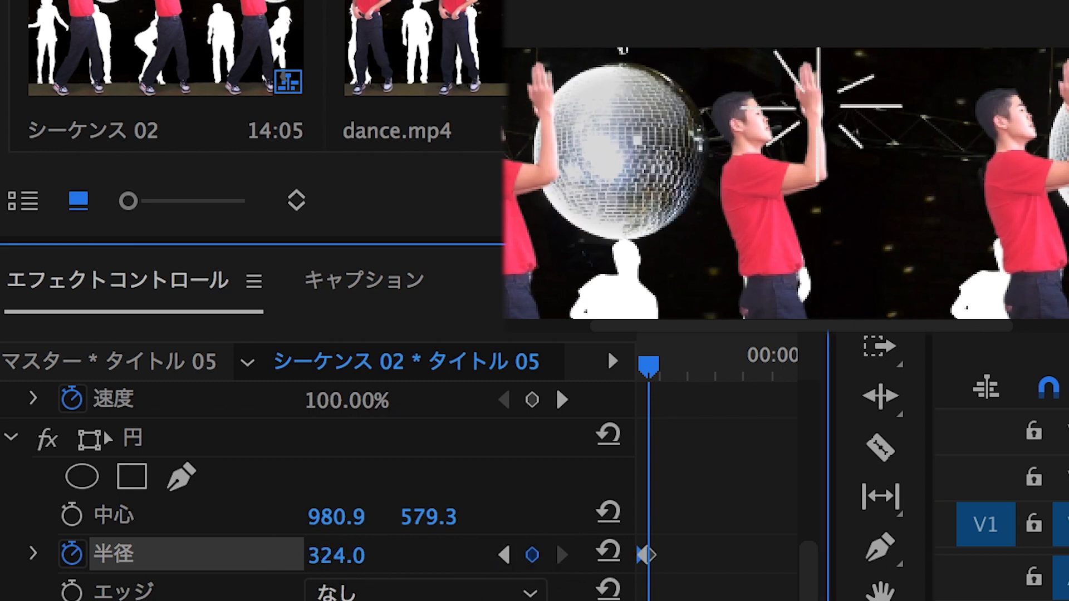
drag(345, 555, 358, 559)
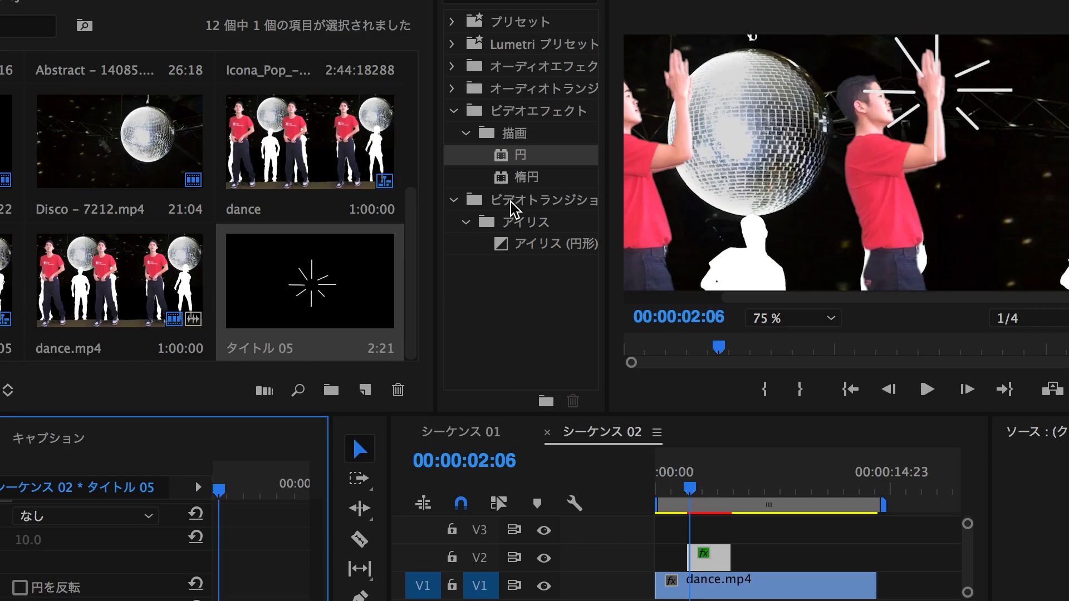
mouse_move(520, 155)
mouse_down()
mouse_move(722, 442)
mouse_move(706, 556)
mouse_up()
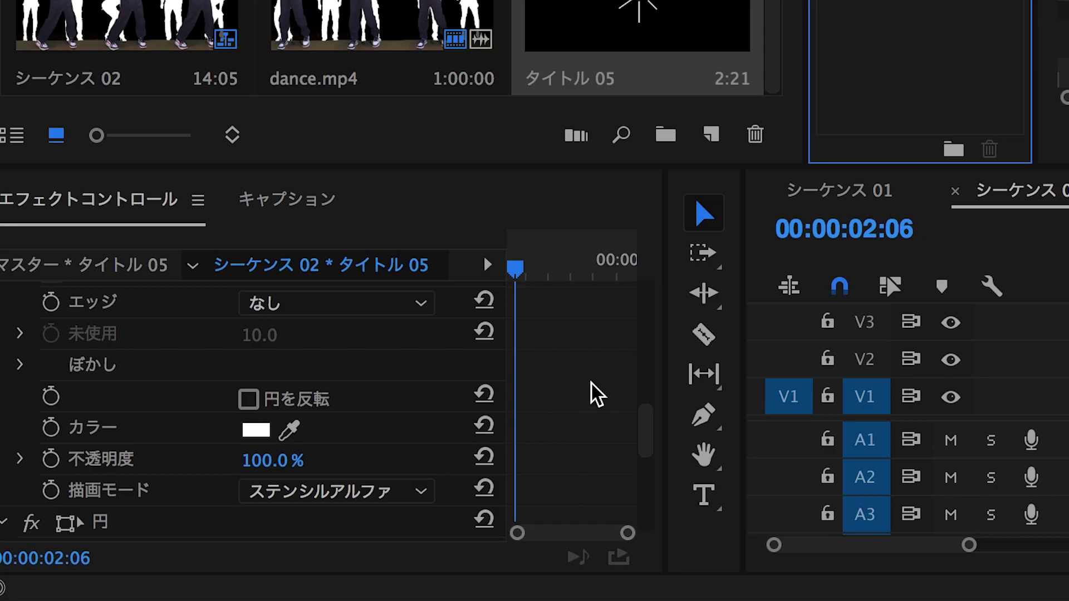
Invert the second circle and keyframe its Radius from 22 up to 47 a few frames later
scroll(597, 395, down, 5)
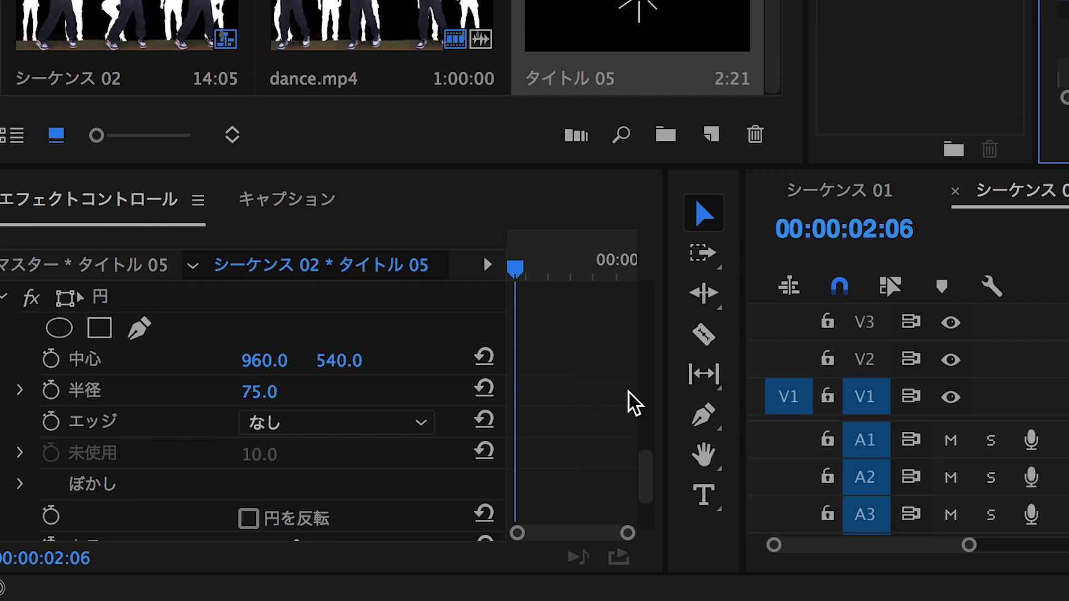
click(300, 518)
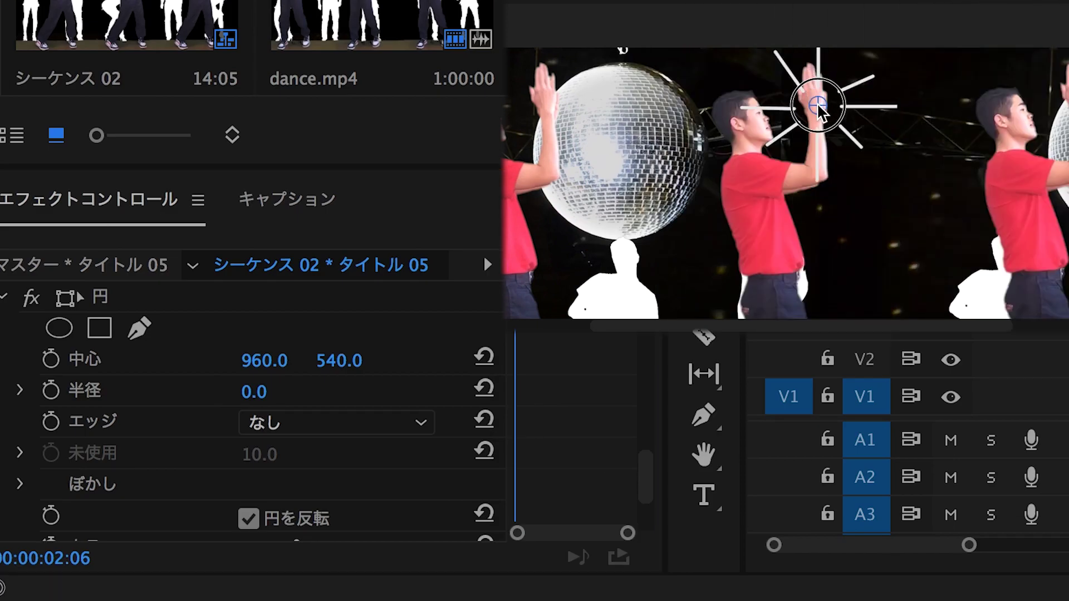
click(51, 390)
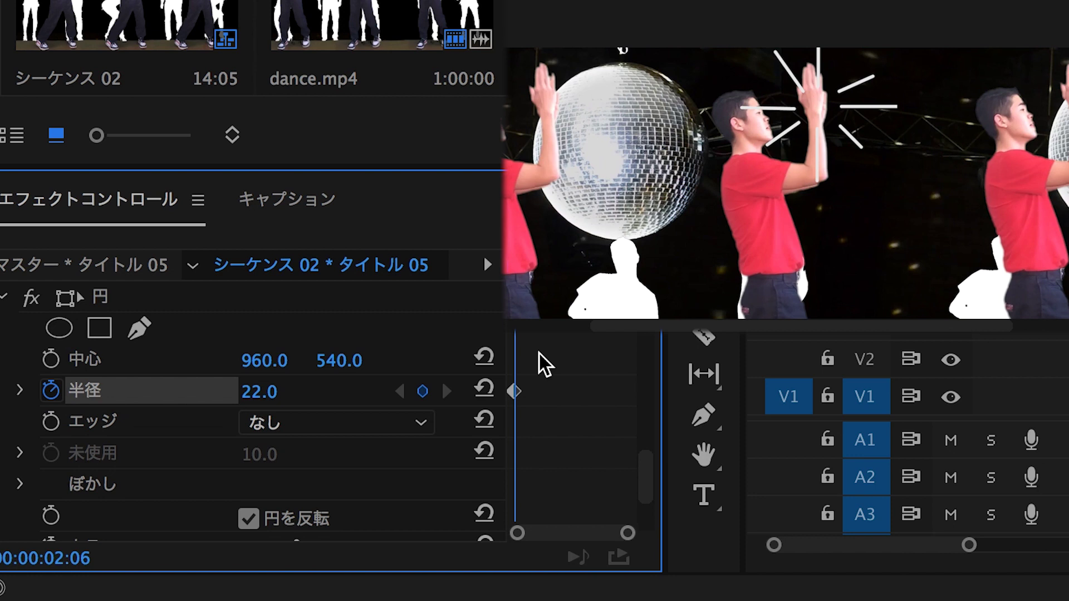
key(Right)
key(Right)
key(Right)
key(Right)
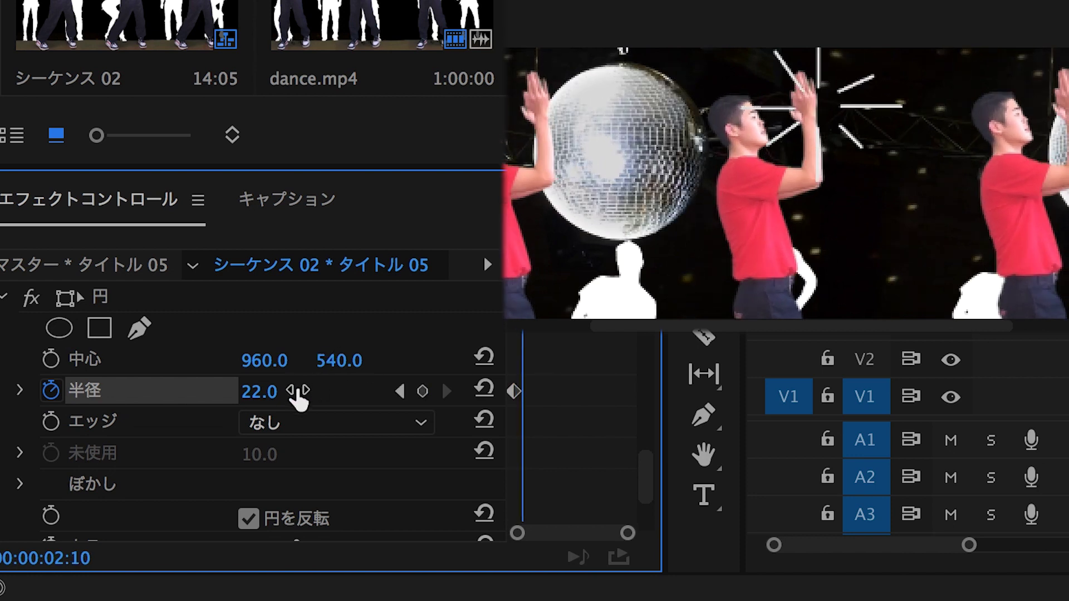
drag(267, 394, 290, 391)
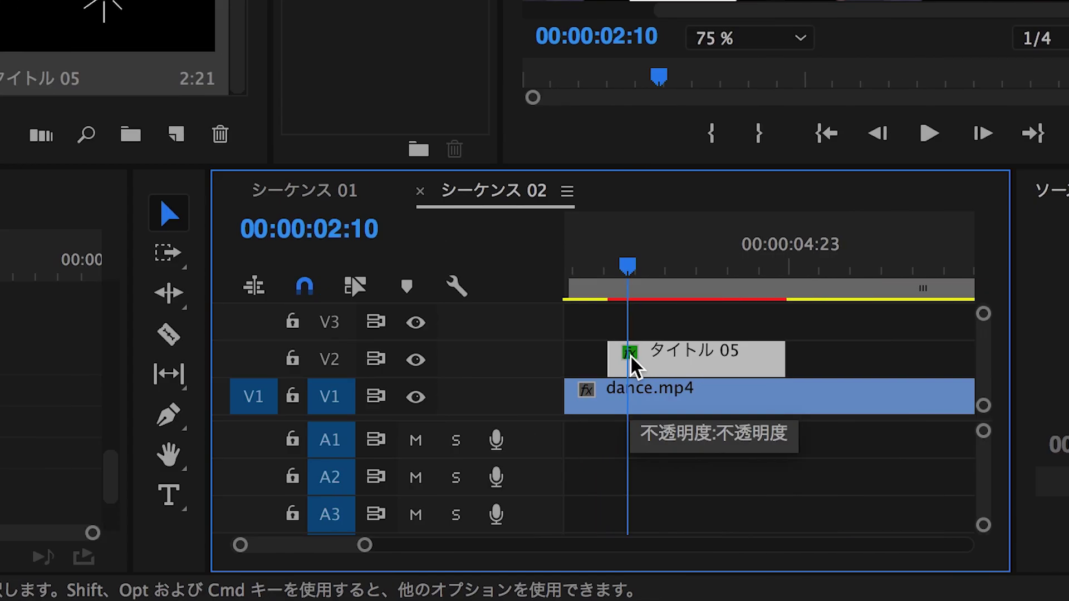
Trim タイトル 05 after the playhead and review the burst between 1:23 and 2:09
key(Delete)
click(622, 271)
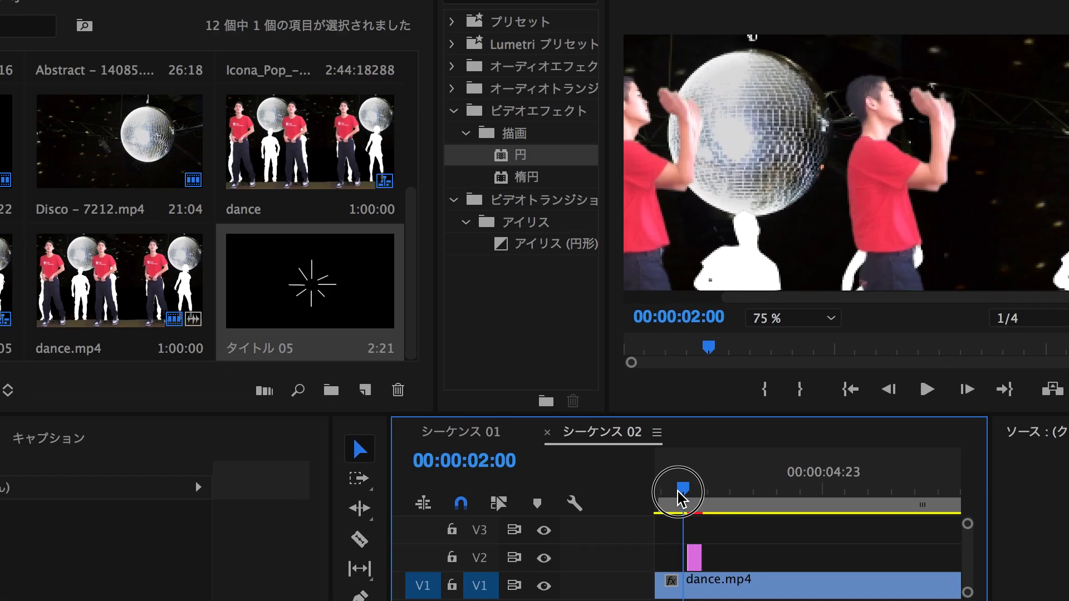
drag(627, 281, 603, 283)
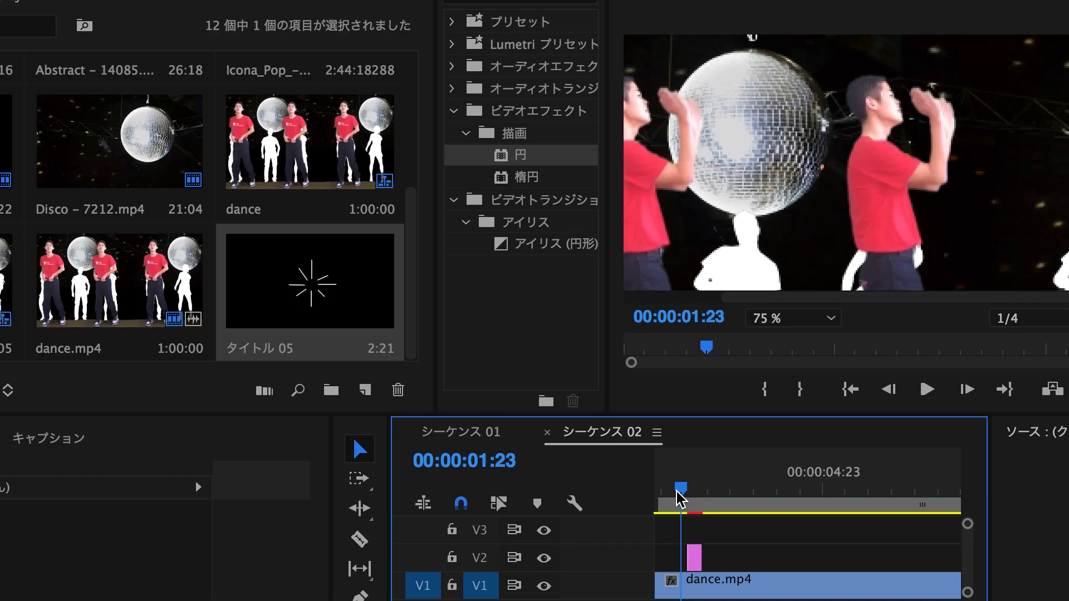
key(space)
key(space)
scroll(684, 498, up, 5)
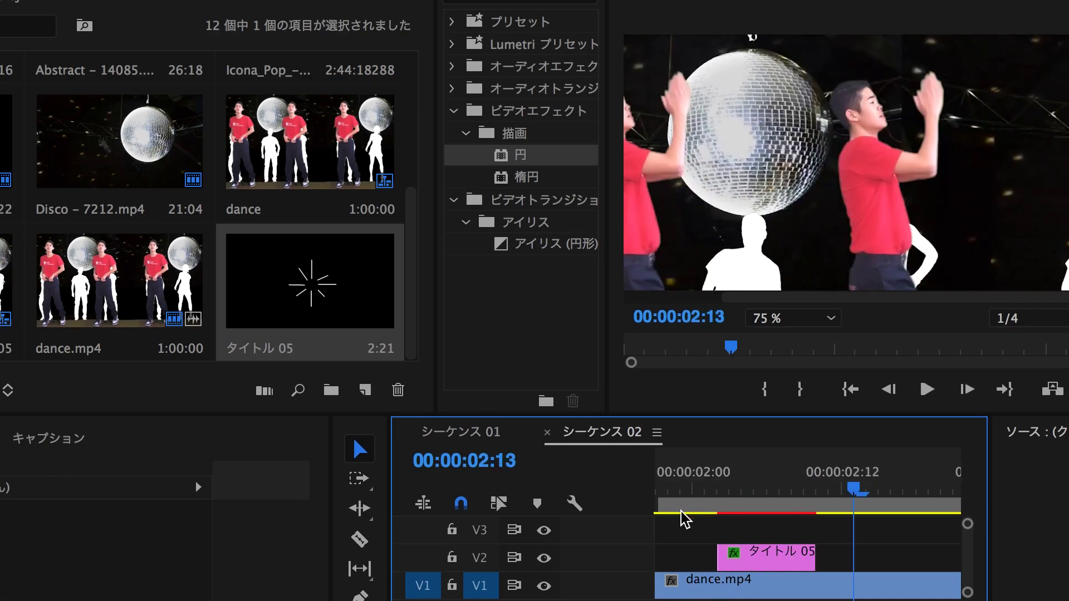
click(711, 492)
click(847, 507)
click(714, 501)
click(846, 510)
drag(846, 510, 834, 513)
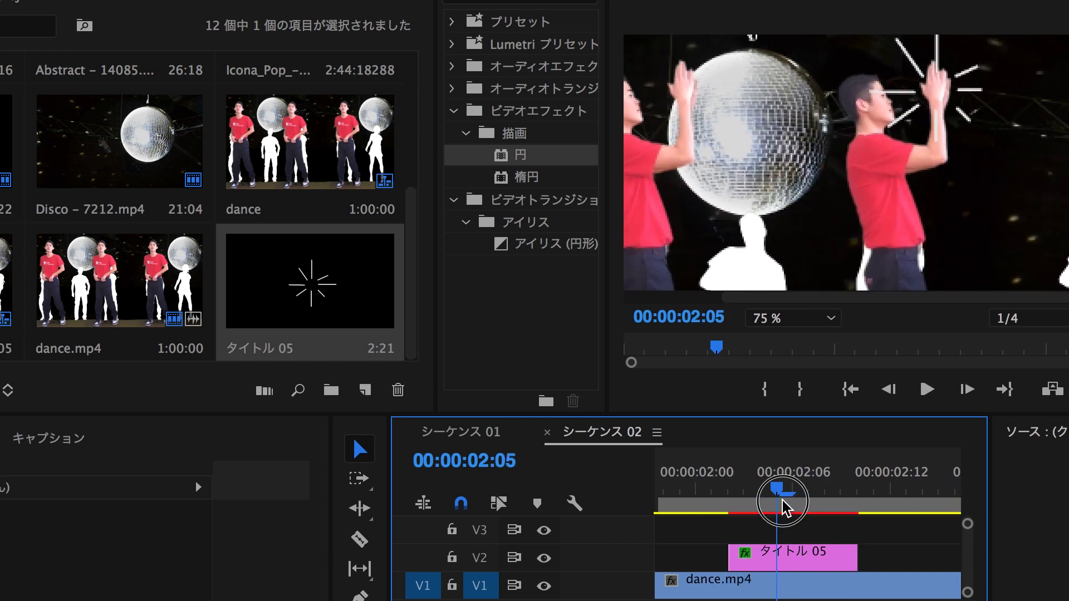
Alt-drag a copy of the burst title to around 2:12 on V2, keyframe it and reposition it
drag(751, 499, 894, 493)
drag(719, 553, 850, 557)
mouse_move(799, 493)
mouse_down()
mouse_move(831, 497)
mouse_move(764, 497)
mouse_move(843, 505)
mouse_move(784, 504)
mouse_up()
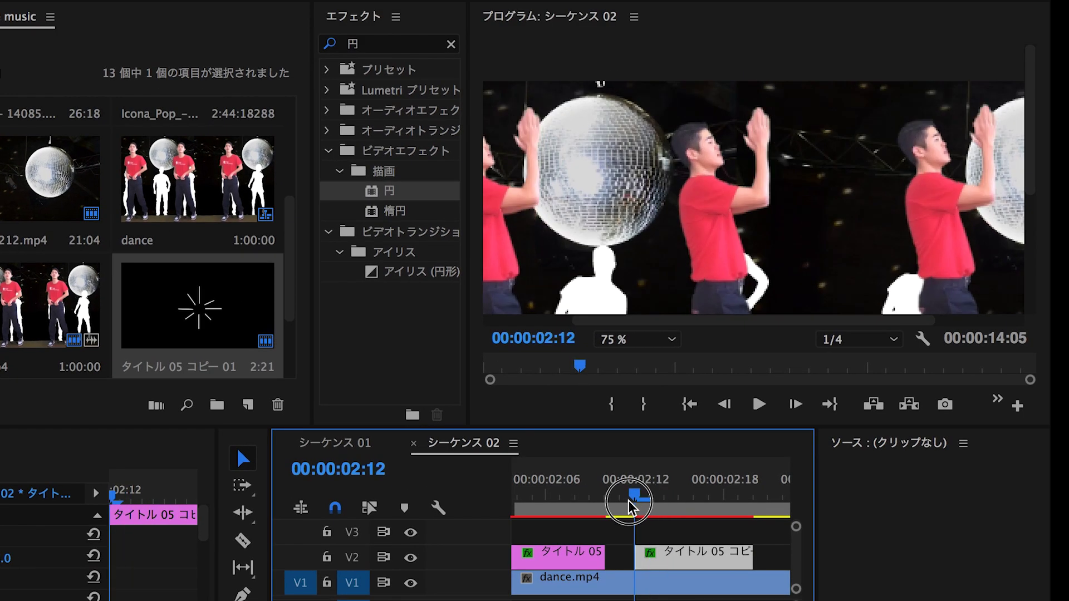
drag(629, 506, 649, 504)
click(121, 552)
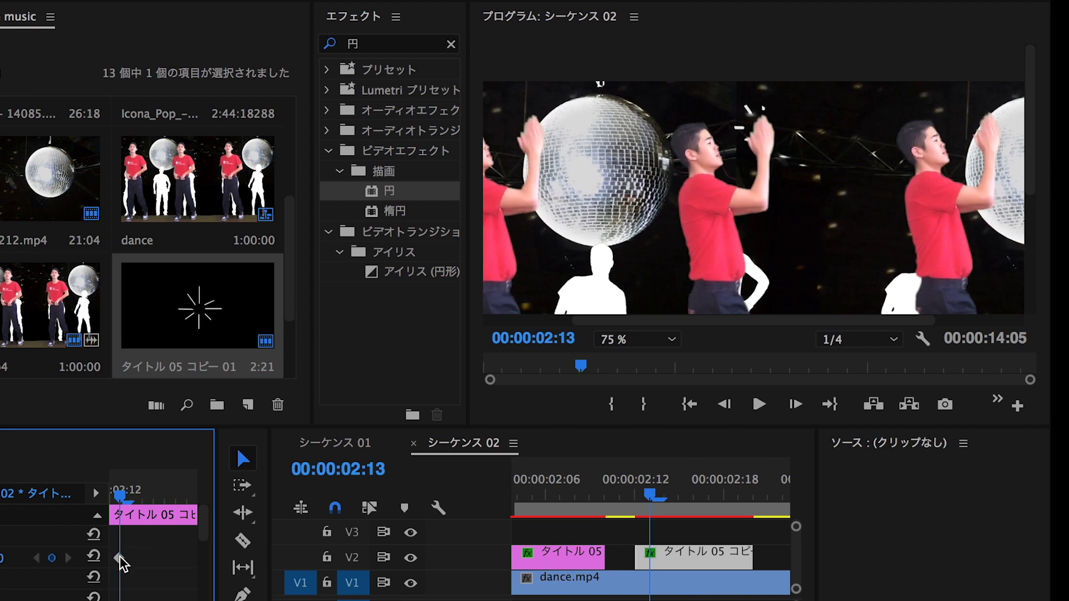
key(Right)
key(Right)
key(Right)
click(808, 203)
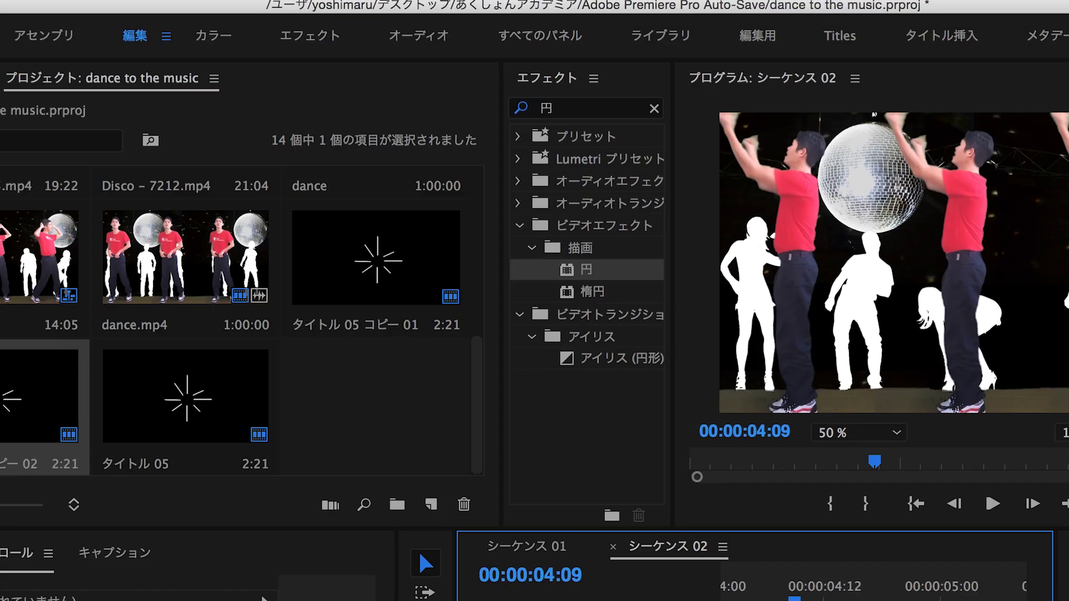
click(363, 10)
Create legacy title タイトル 06 containing a short white burst line
mouse_move(401, 35)
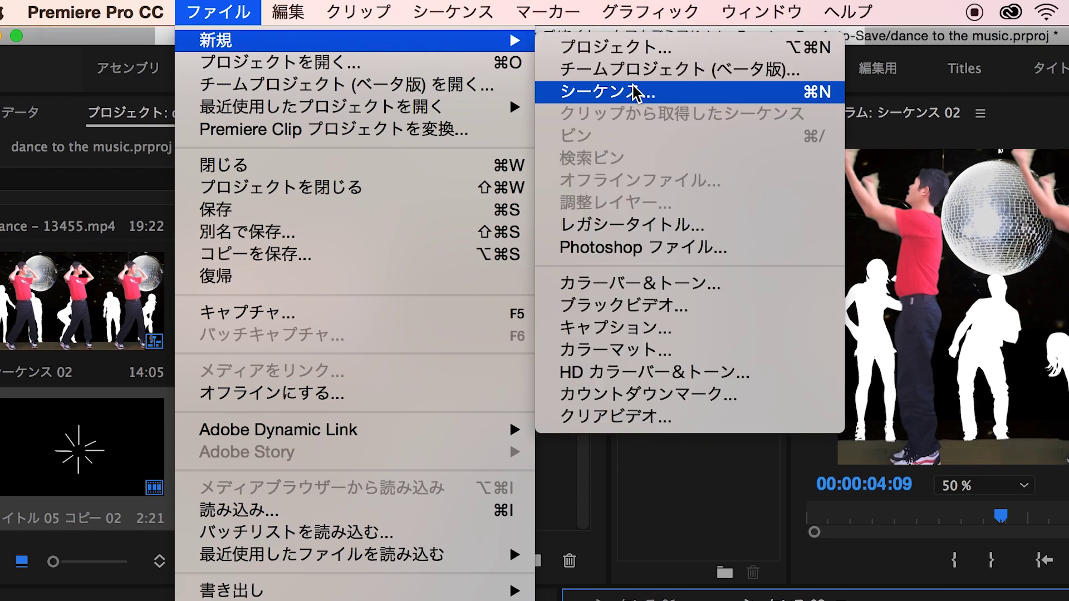
click(625, 272)
click(687, 444)
drag(559, 206, 519, 178)
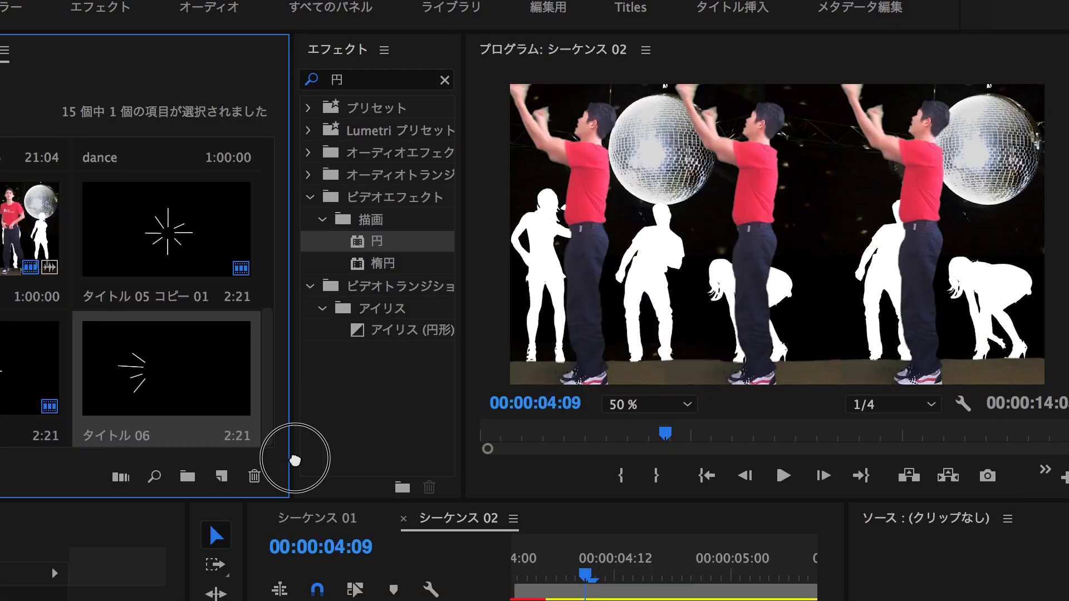
Add タイトル 06 to V2 of Sequence 02 and select it in the preview at 4:12
drag(149, 367, 90, 595)
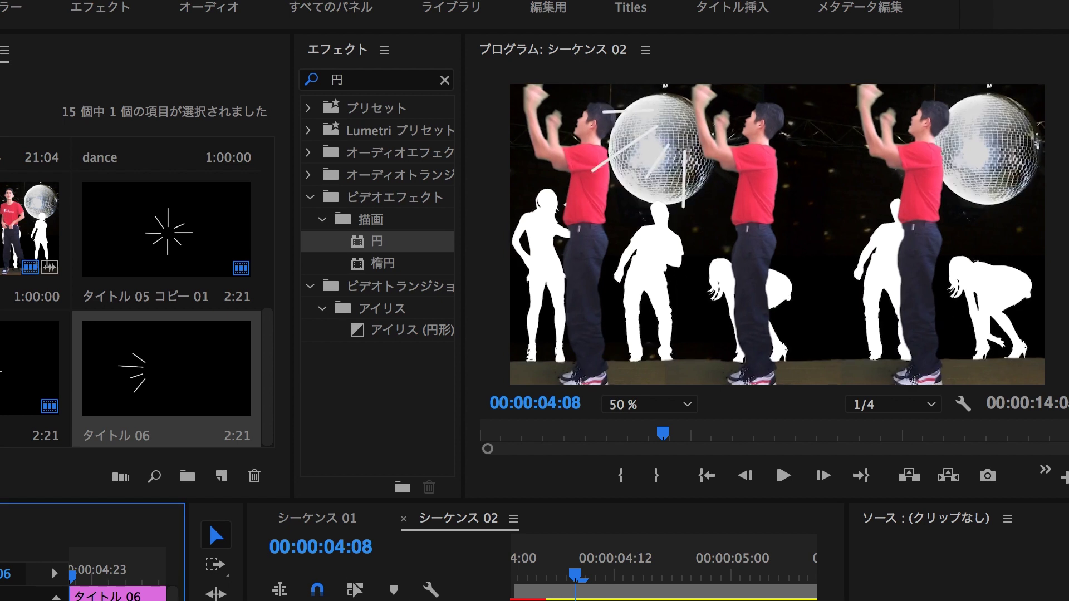
key(Right)
key(Right)
key(Right)
click(658, 160)
click(616, 548)
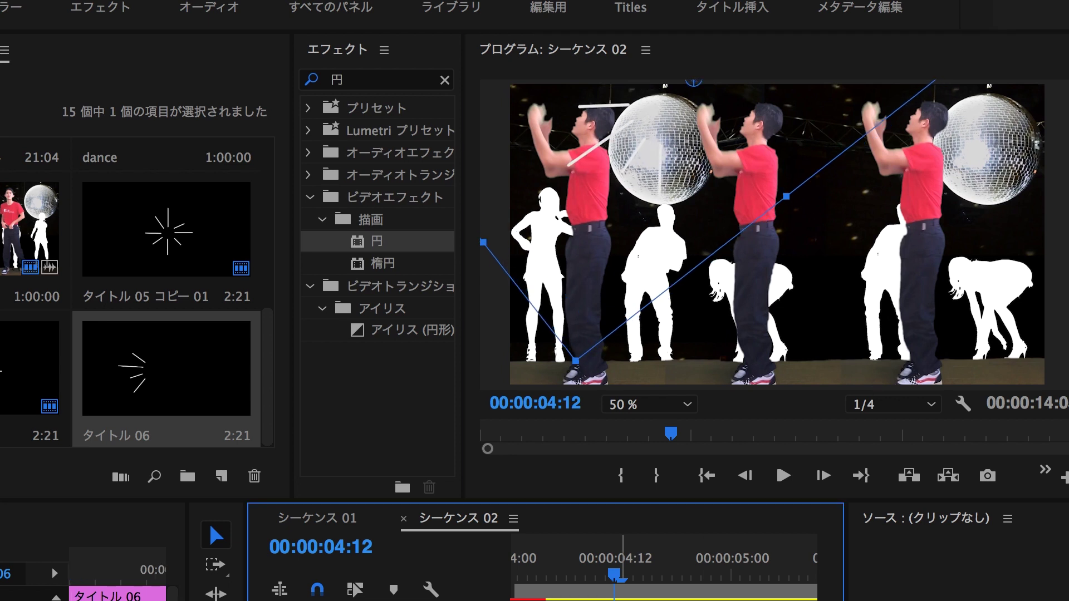
Step back to 4:10 and select the 円 circle effect so its mask shows
key(Left)
key(Left)
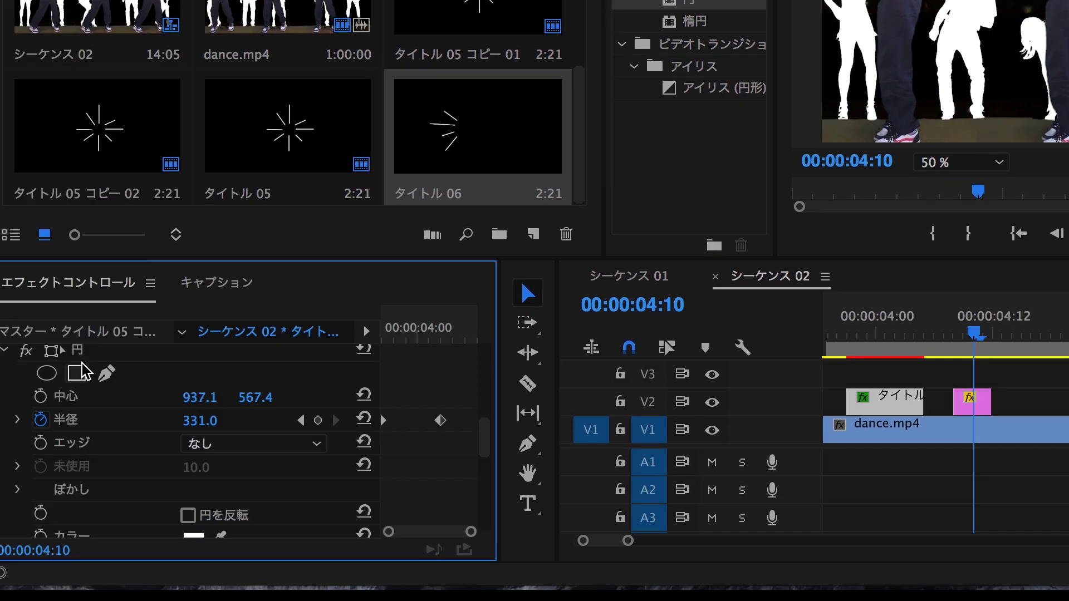
click(82, 356)
scroll(98, 448, up, 2)
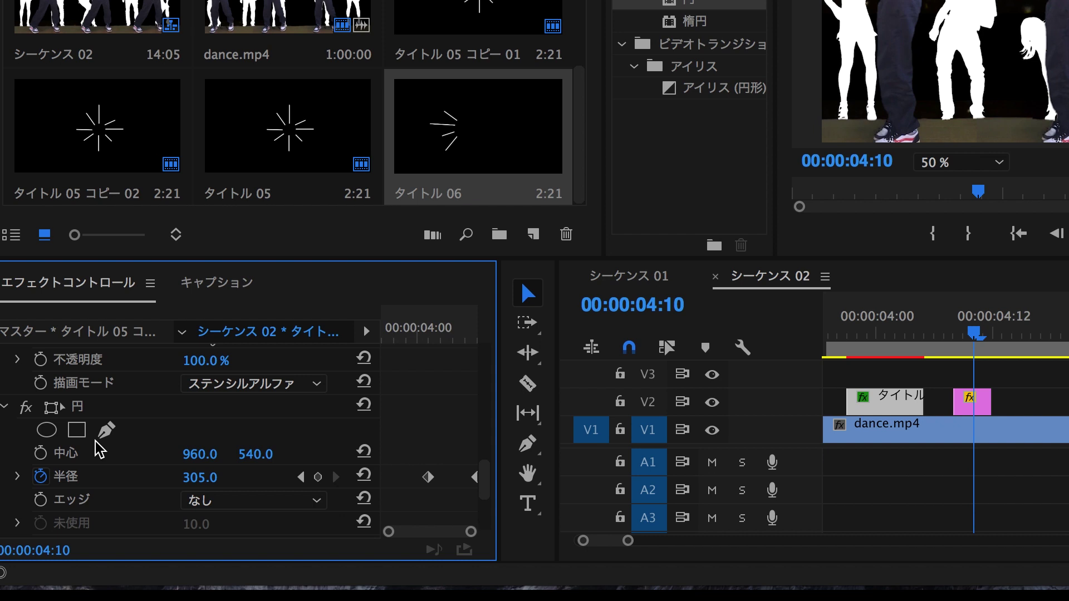
click(124, 407)
scroll(125, 415, up, 2)
scroll(125, 415, down, 3)
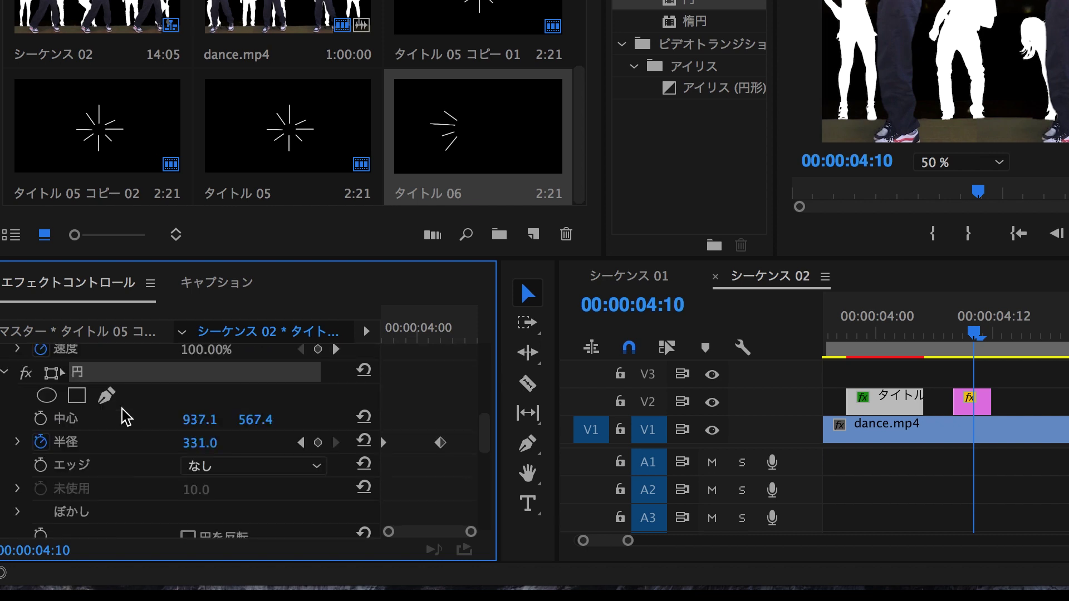
scroll(126, 417, up, 1)
scroll(125, 417, down, 10)
scroll(125, 417, up, 8)
scroll(125, 417, up, 1)
Copy the 円 effect and paste it onto the タイトル 06 clip on V2
right_click(132, 379)
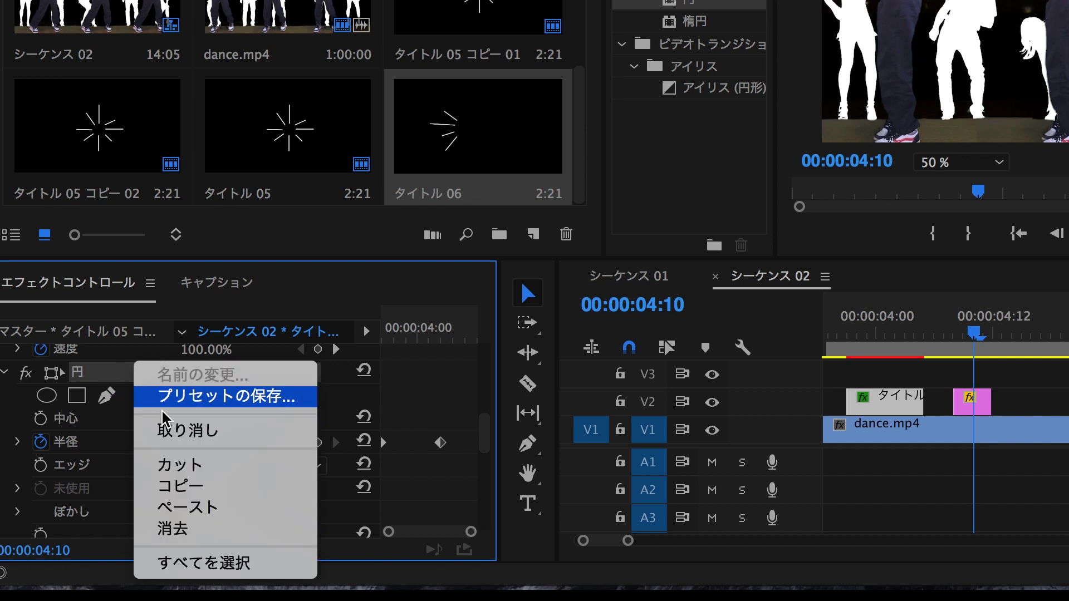
click(184, 486)
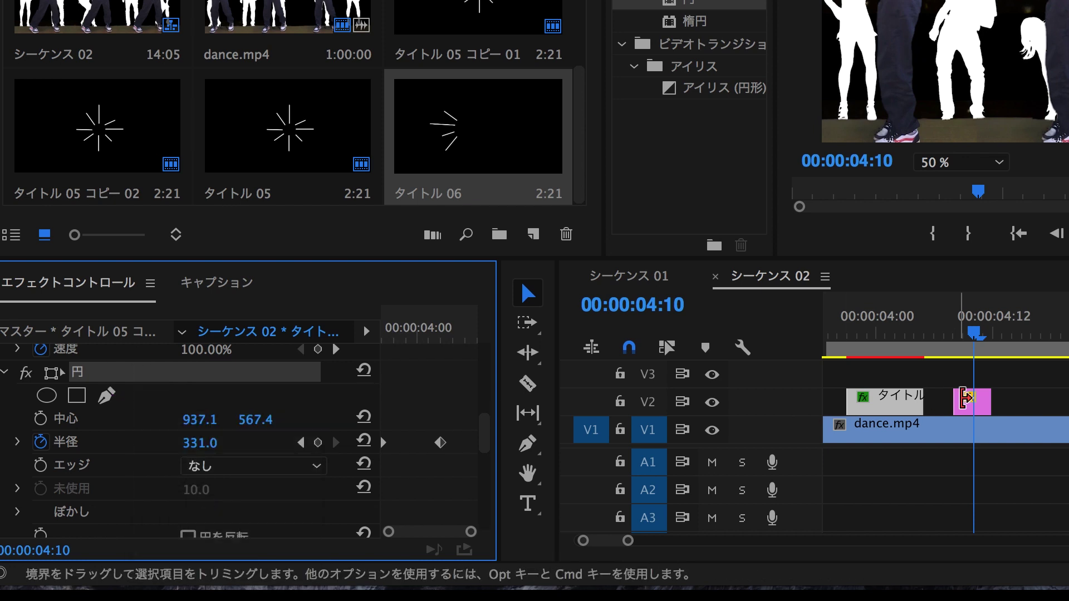
click(969, 405)
scroll(327, 479, down, 5)
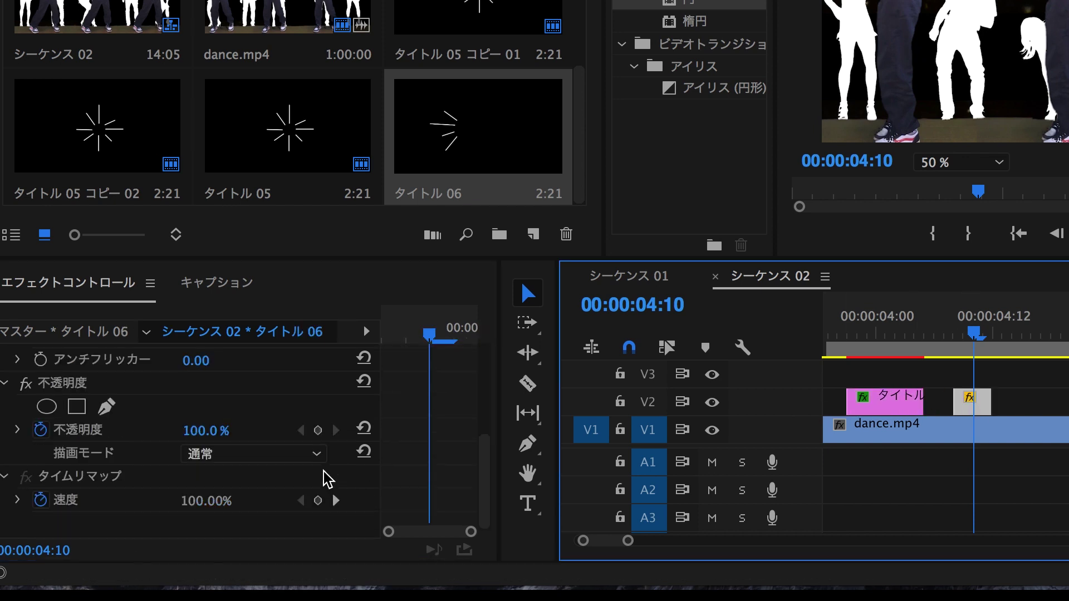
key(ctrl+v)
scroll(156, 494, down, 2)
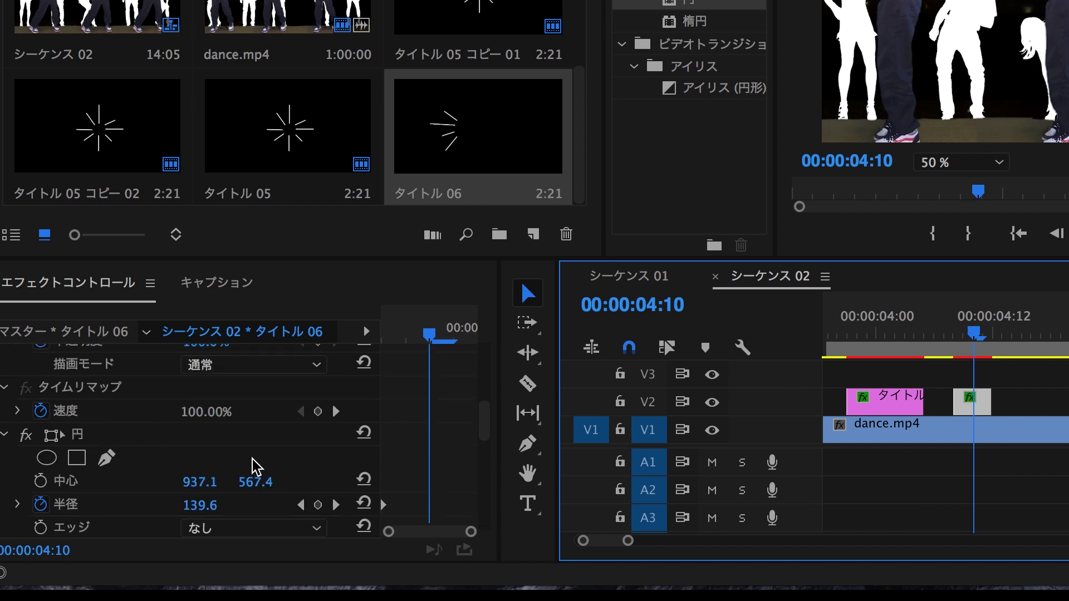
scroll(435, 437, down, 5)
scroll(434, 440, down, 2)
scroll(431, 421, up, 2)
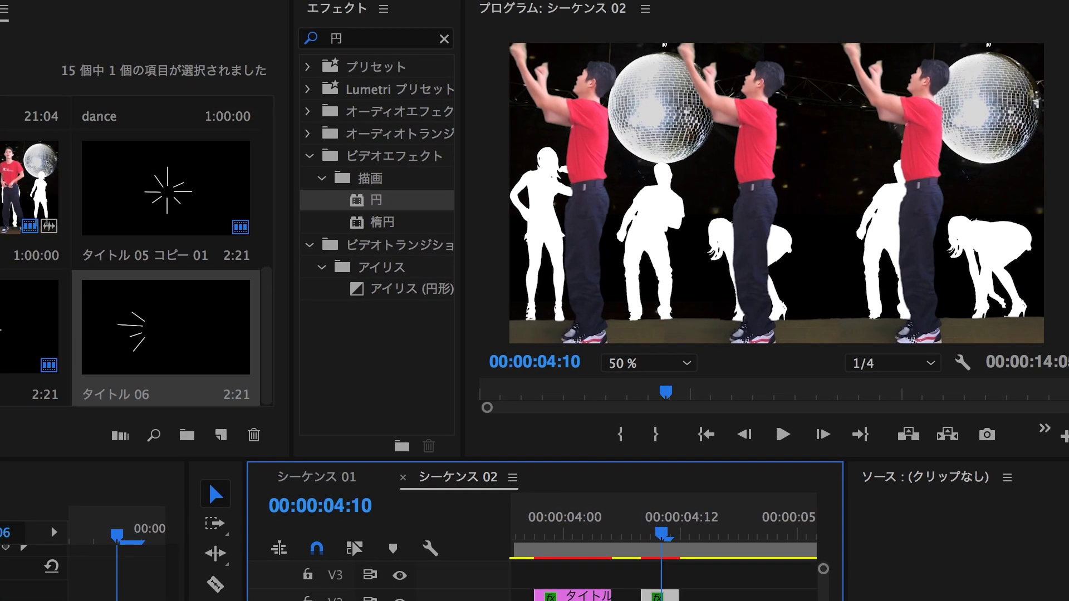
Preview the circle effect from just before the clip, then begin an outline in new title タイトル 07
click(698, 58)
key(shift+5)
click(625, 543)
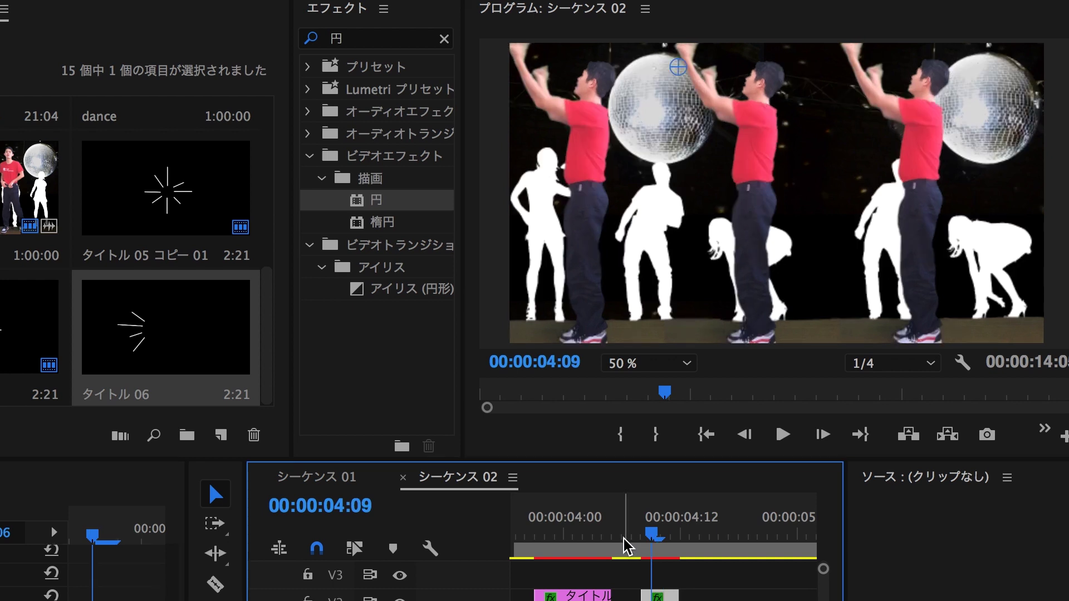
key(space)
click(631, 543)
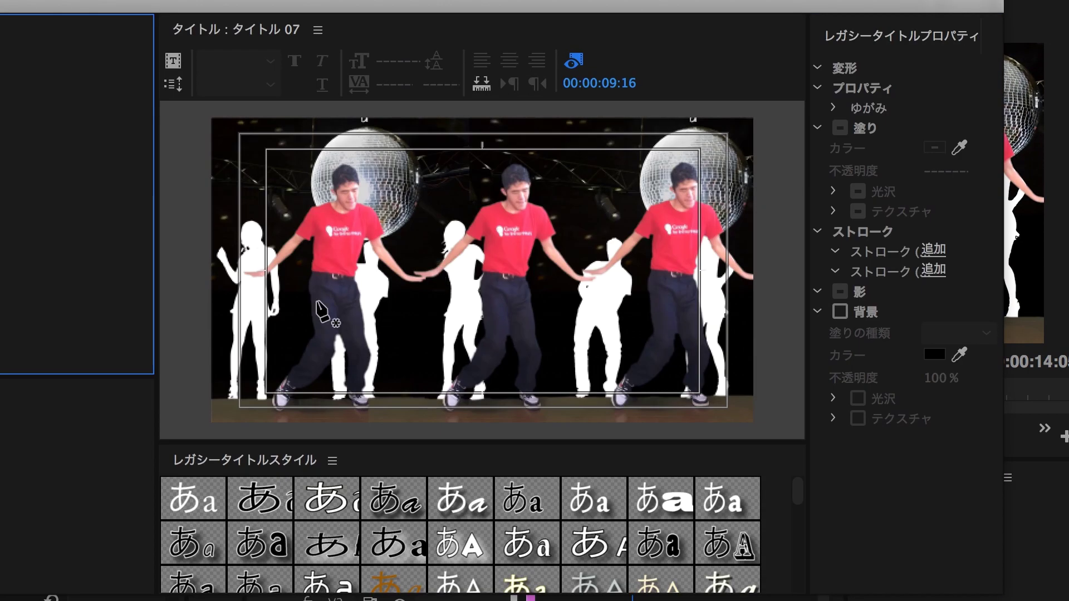
click(284, 294)
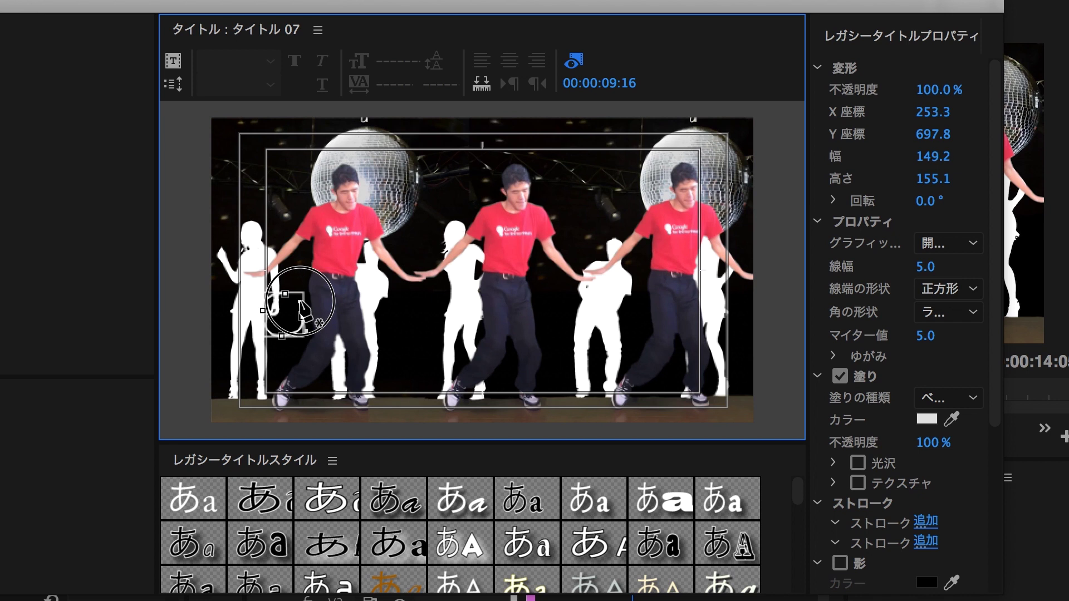
Close the ring outline and move it right and down, then add a small 38×82 oval inside tilted 16.9°
drag(285, 294, 301, 291)
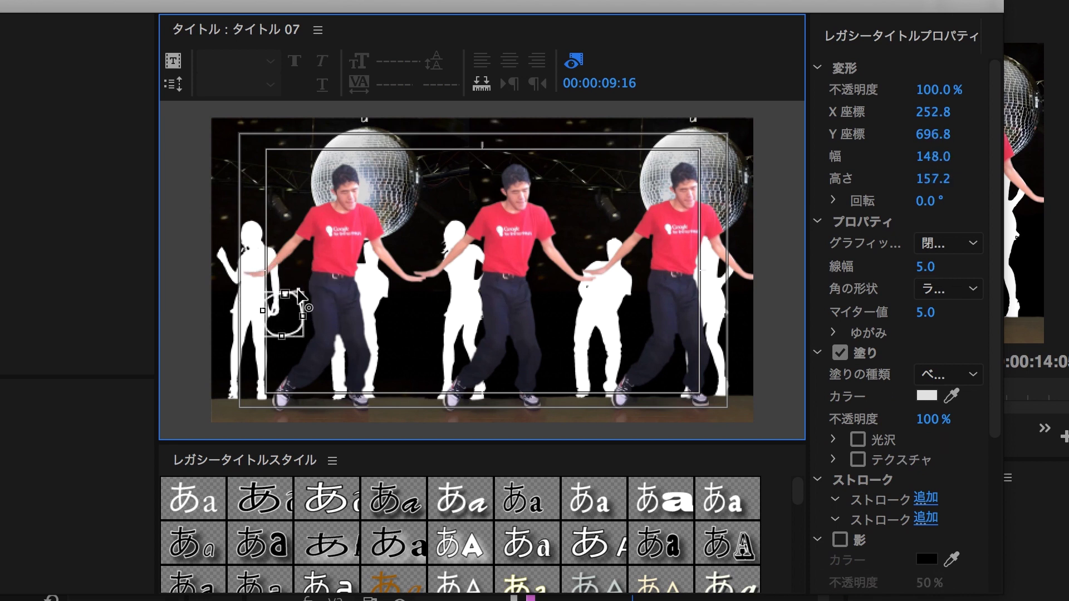
drag(299, 311, 322, 318)
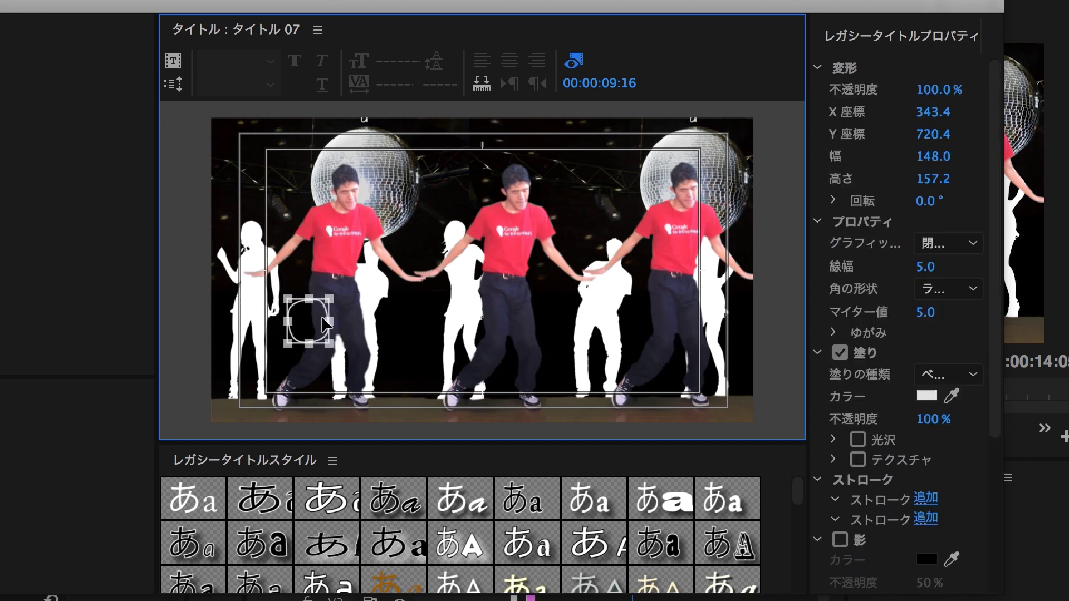
click(394, 304)
mouse_move(395, 304)
mouse_down()
mouse_move(412, 316)
mouse_move(300, 328)
mouse_up()
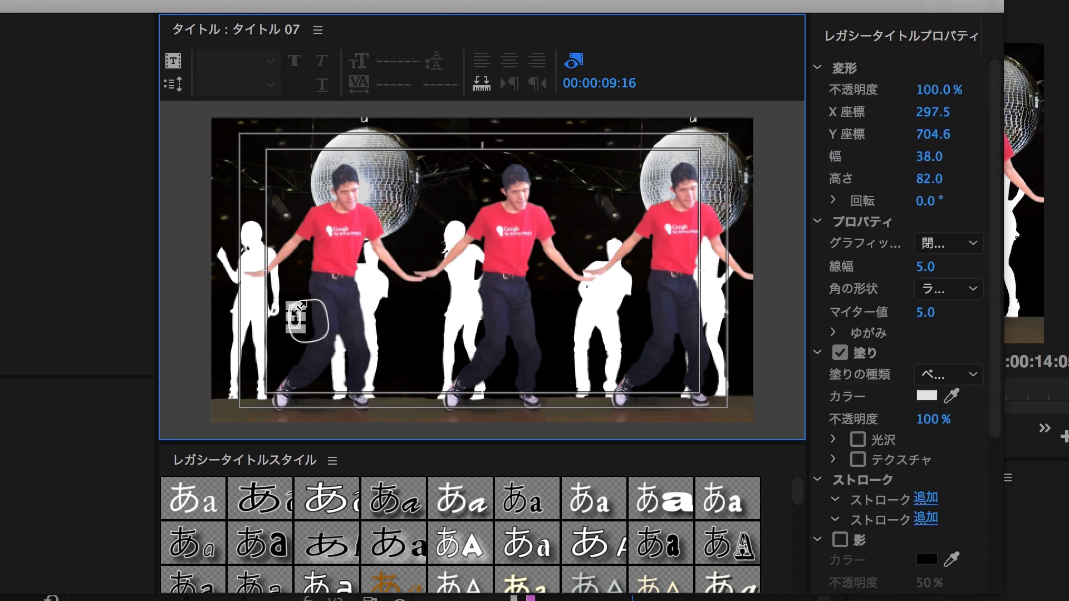
drag(313, 293, 314, 302)
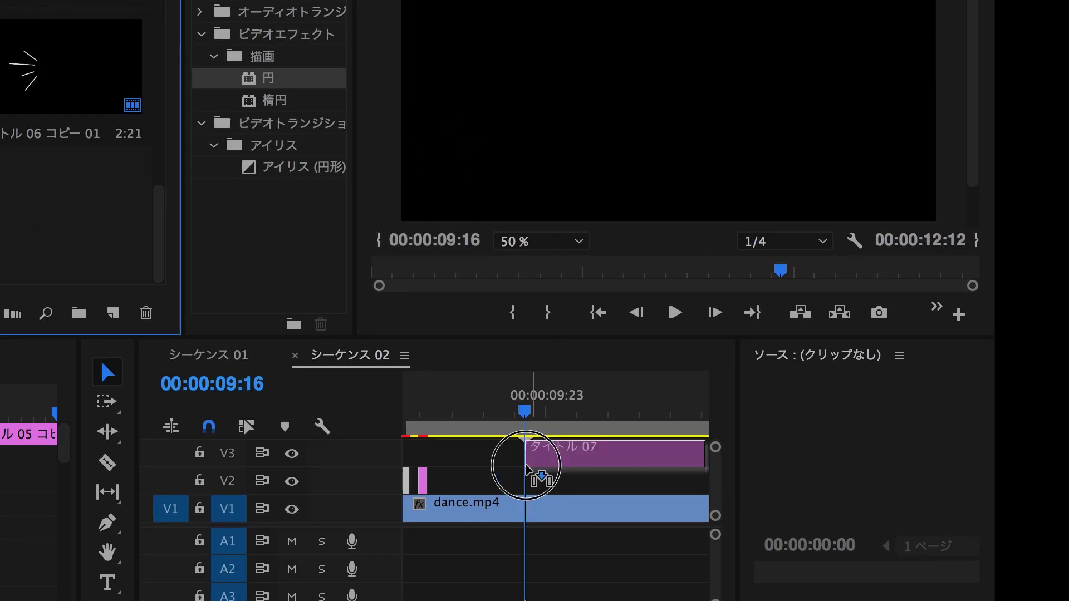
Place タイトル 07 on V2 above the dance, scale it to 72, and set a first Position keyframe
drag(308, 434, 560, 473)
click(563, 473)
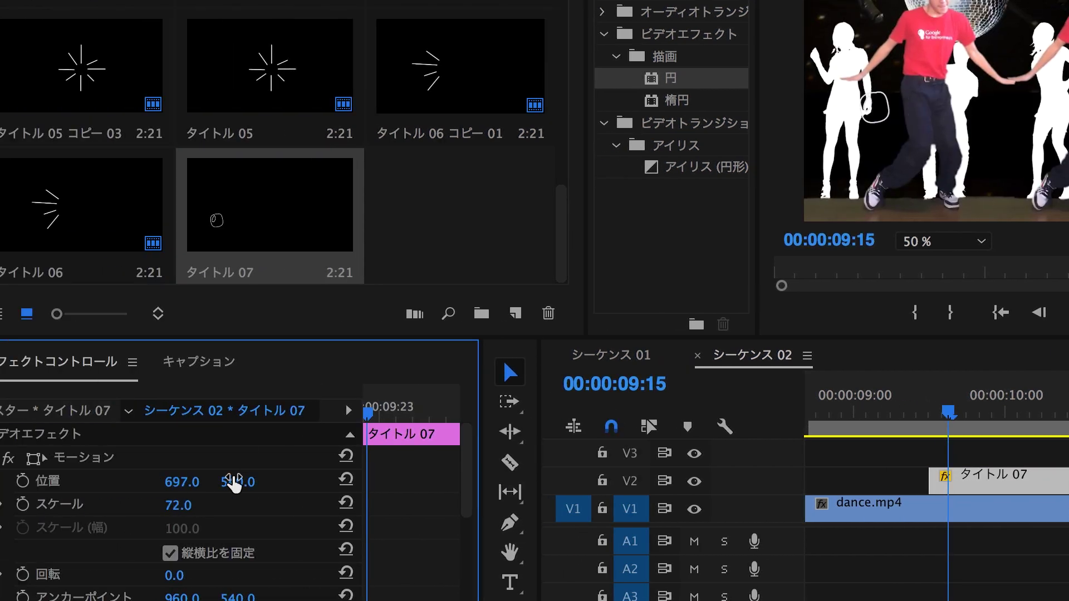
drag(227, 482, 234, 482)
click(22, 481)
key(space)
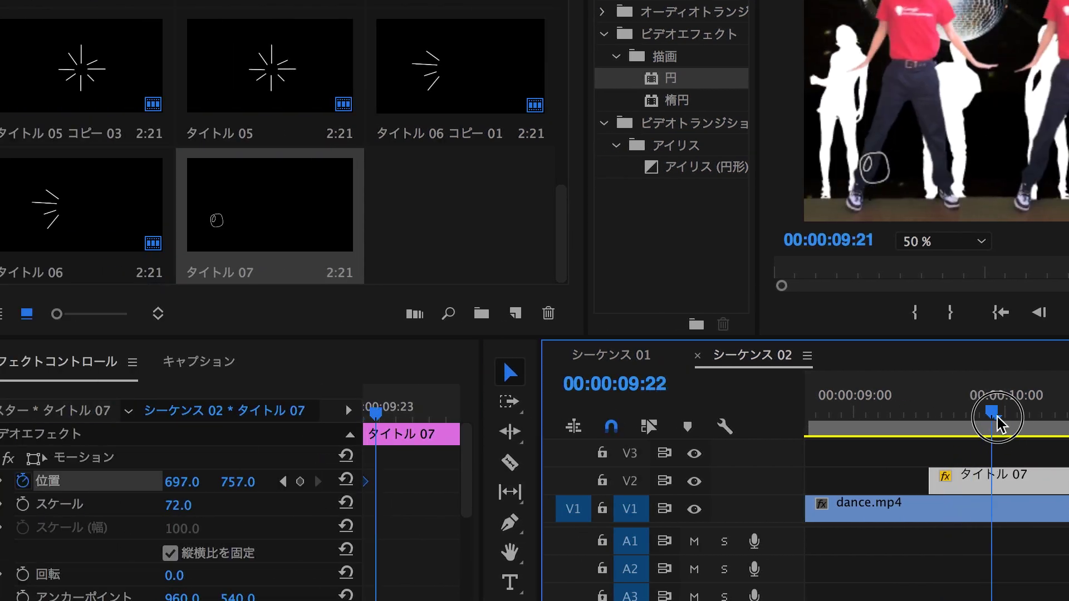
key(space)
Raise the circle toward the top for a second keyframe and adjust its motion path
mouse_move(869, 206)
mouse_down()
mouse_move(852, 184)
mouse_move(853, 84)
mouse_up()
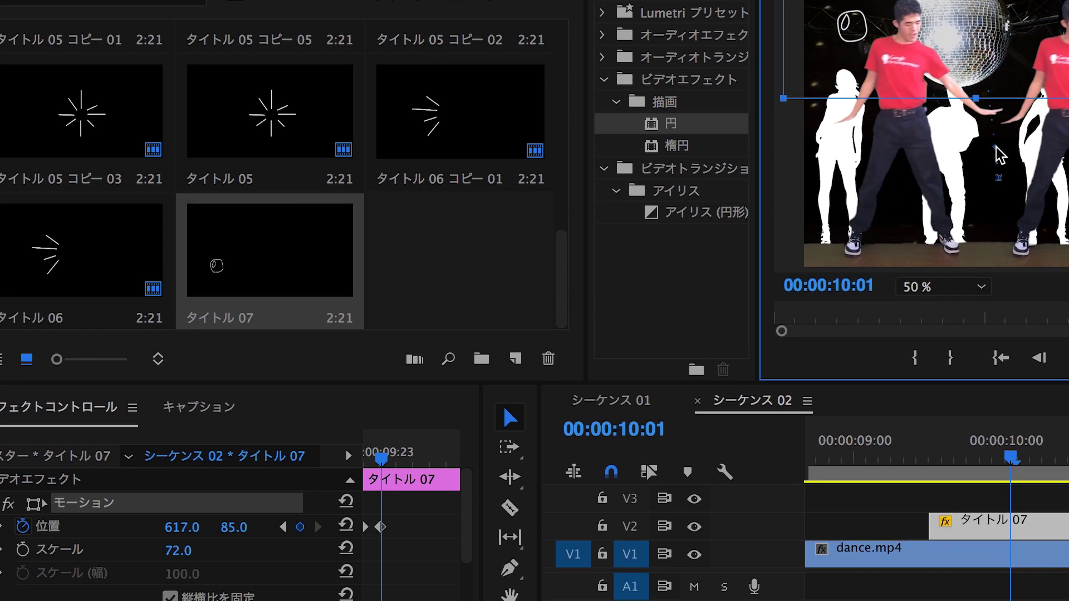
click(71, 460)
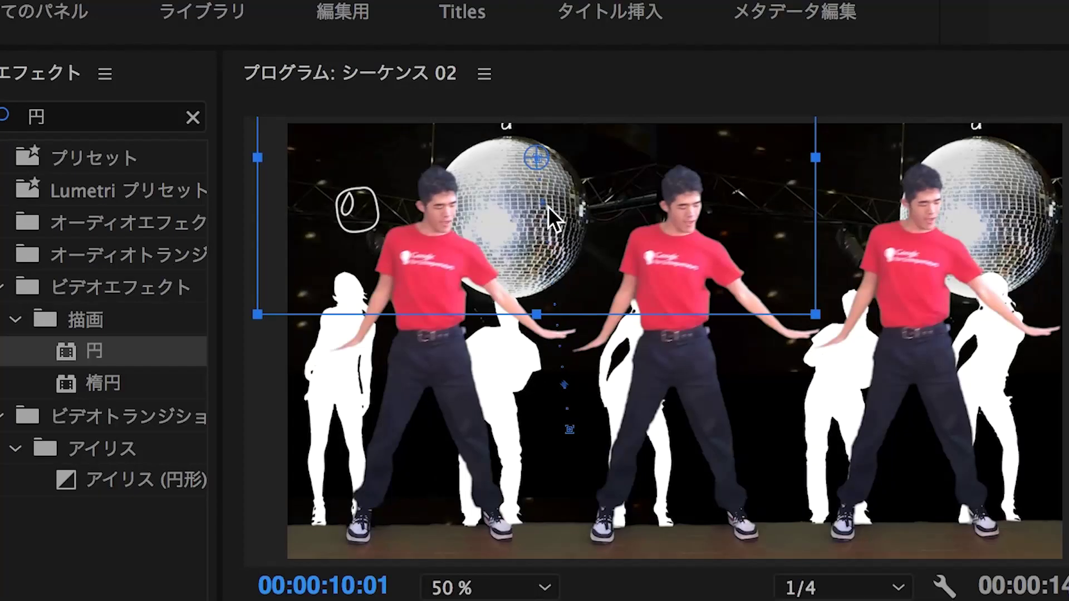
scroll(675, 454, up, 2)
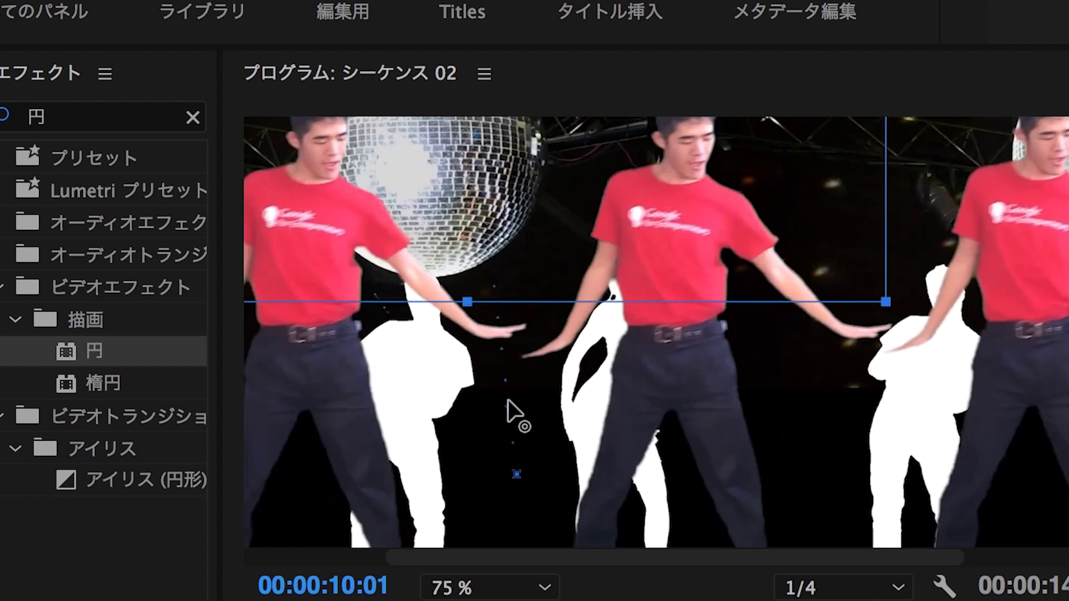
drag(510, 409, 352, 476)
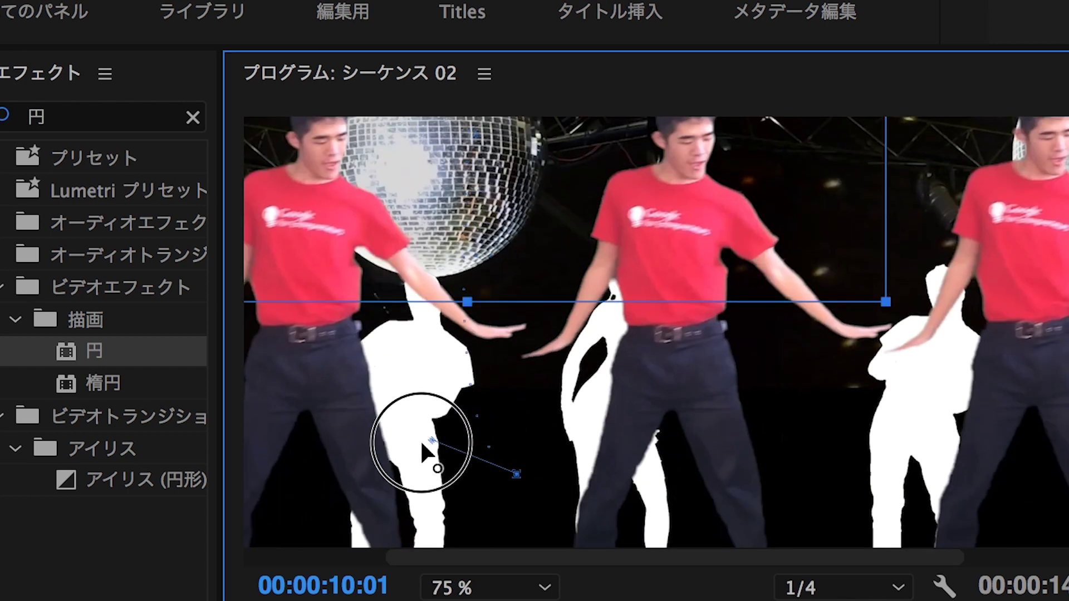
scroll(566, 352, up, 3)
drag(479, 300, 685, 403)
scroll(686, 406, down, 2)
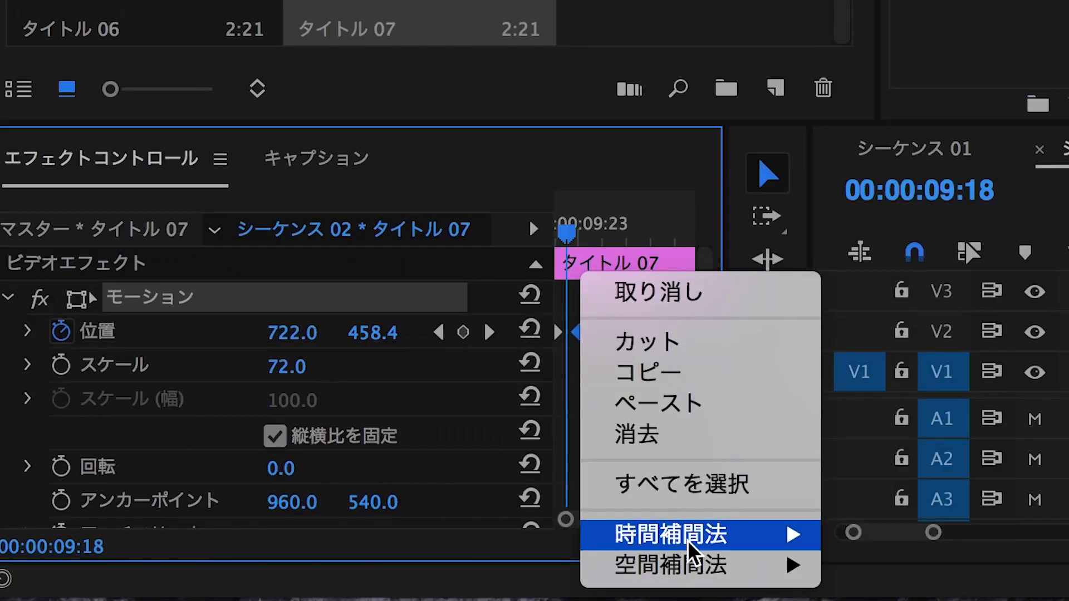
Apply Ease In and Ease Out to the circle's position keyframes
mouse_move(718, 529)
click(909, 539)
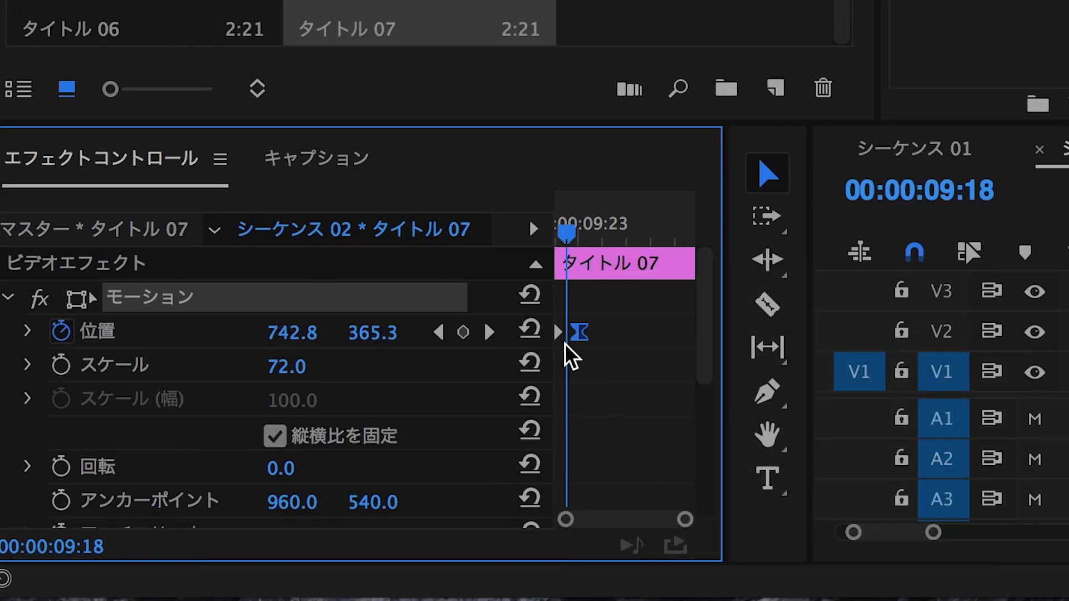
right_click(558, 333)
click(936, 580)
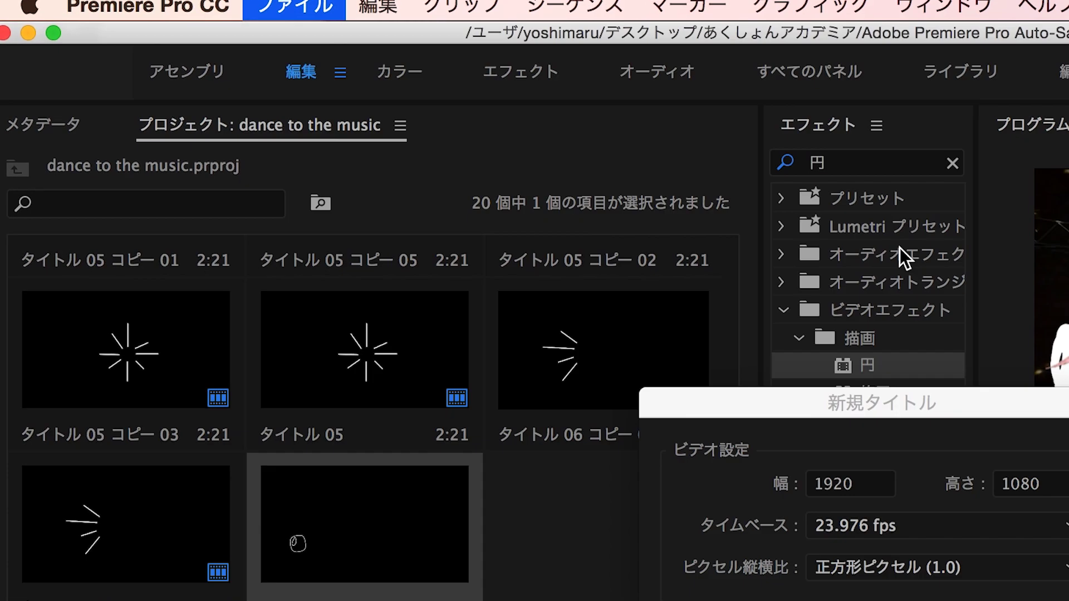
Confirm the new title, draw broken-circle arcs with the Pen tool, and close it as タイトル 08
click(627, 386)
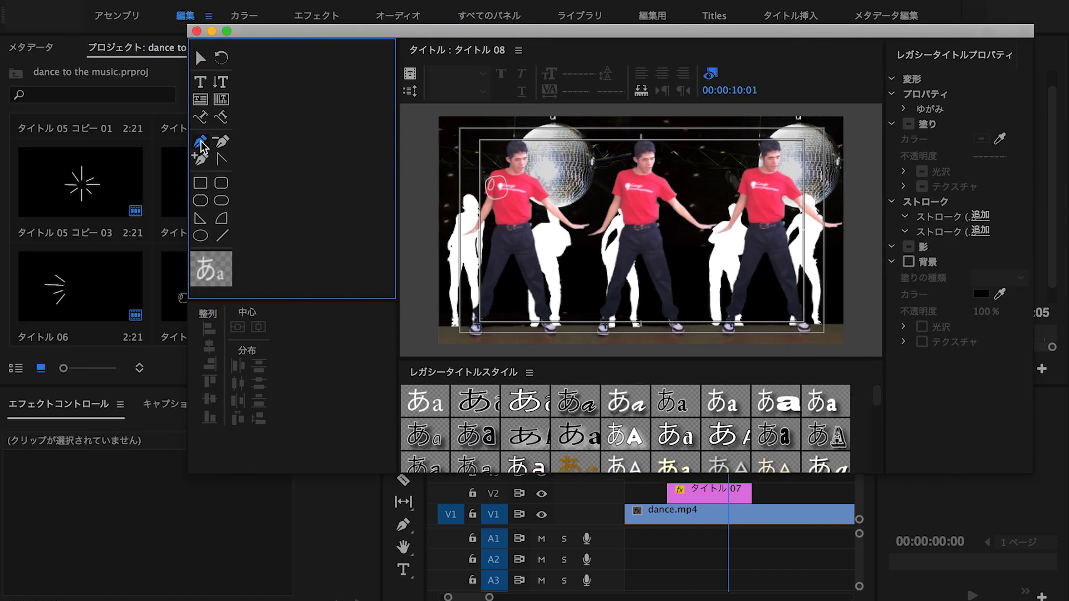
click(285, 252)
drag(281, 225, 290, 212)
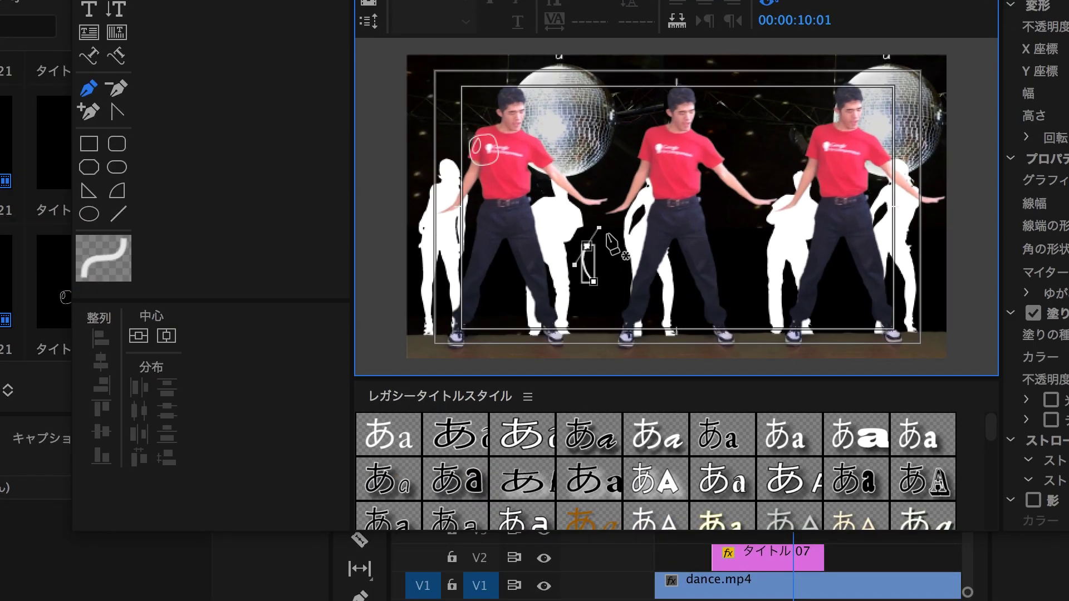
drag(615, 287, 626, 282)
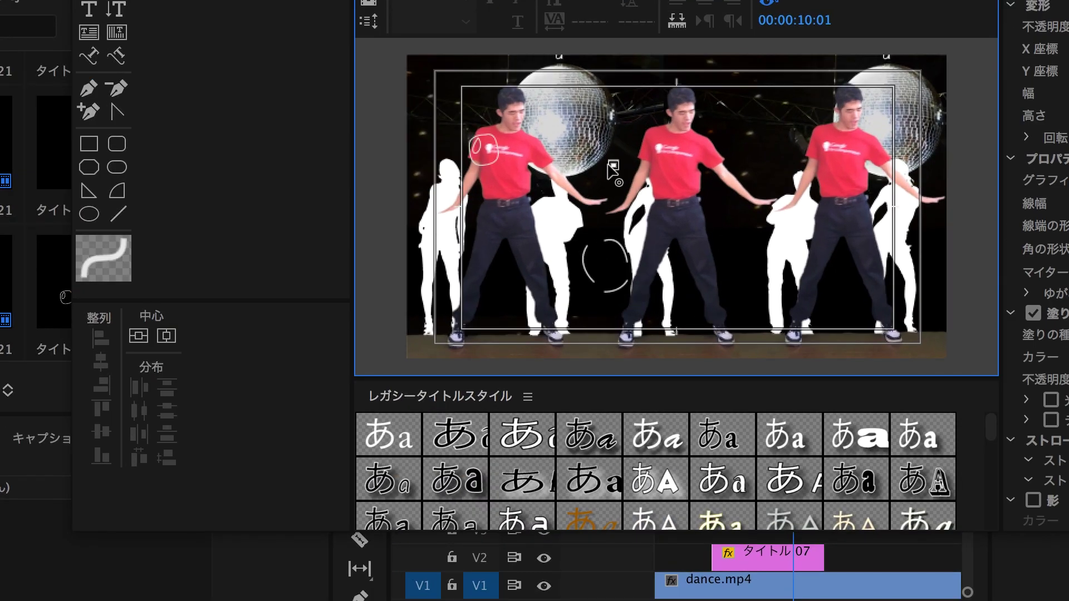
click(622, 147)
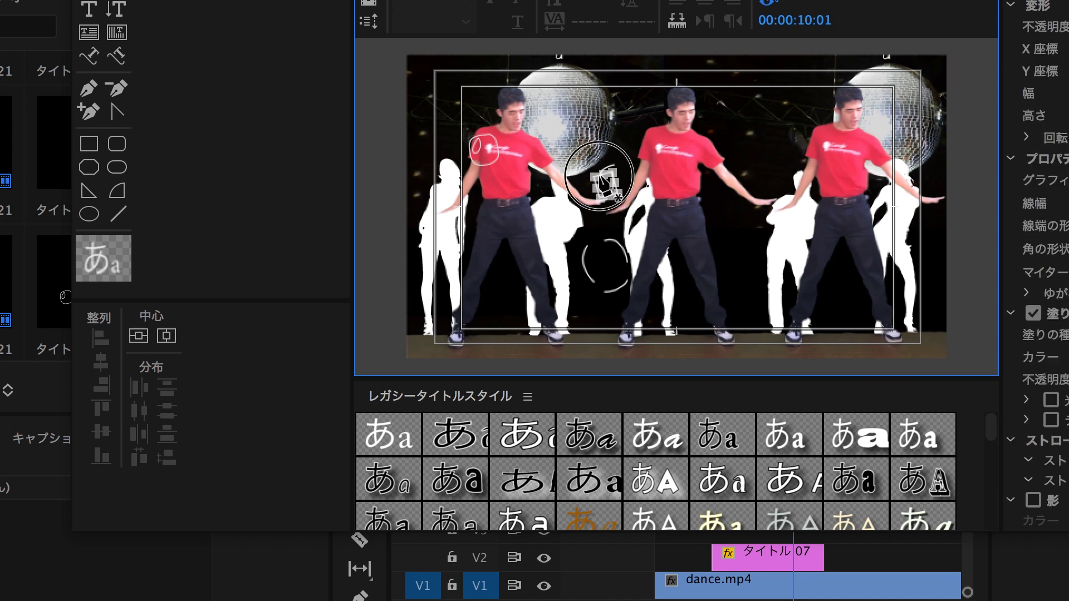
drag(556, 212, 634, 308)
key(super+w)
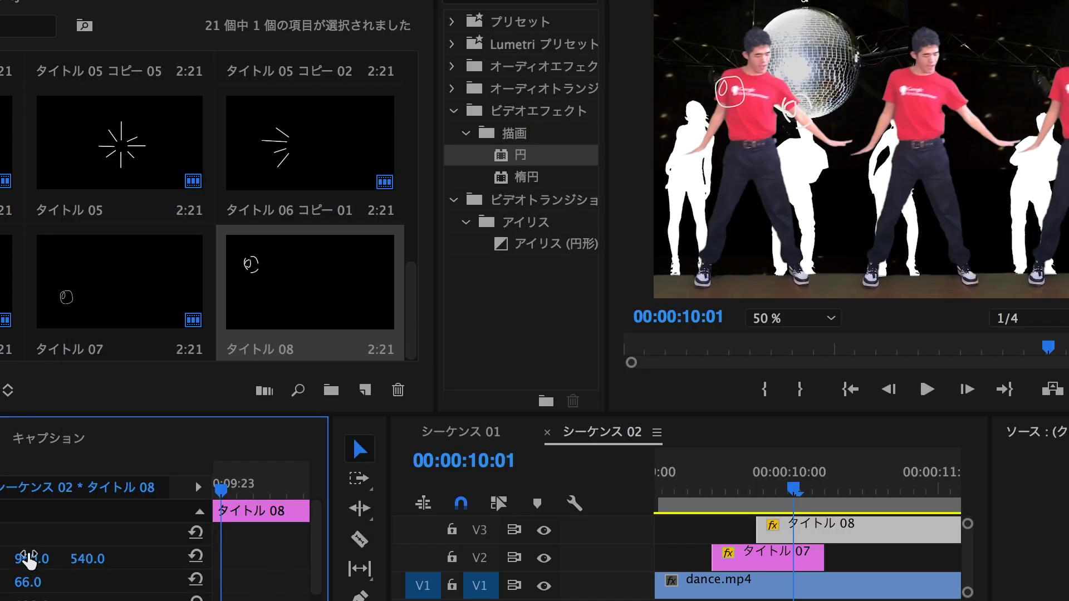
Nudge タイトル 08 left, start it about 6 frames later, and move it onto V2
mouse_move(31, 558)
mouse_down()
mouse_move(110, 565)
mouse_move(46, 559)
mouse_up()
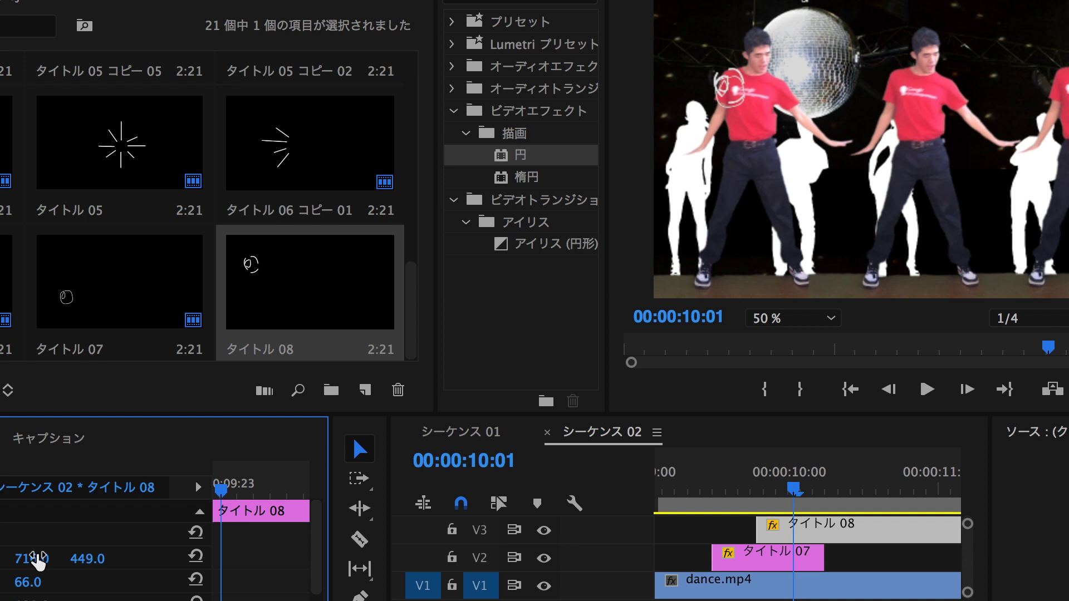
drag(758, 529, 894, 539)
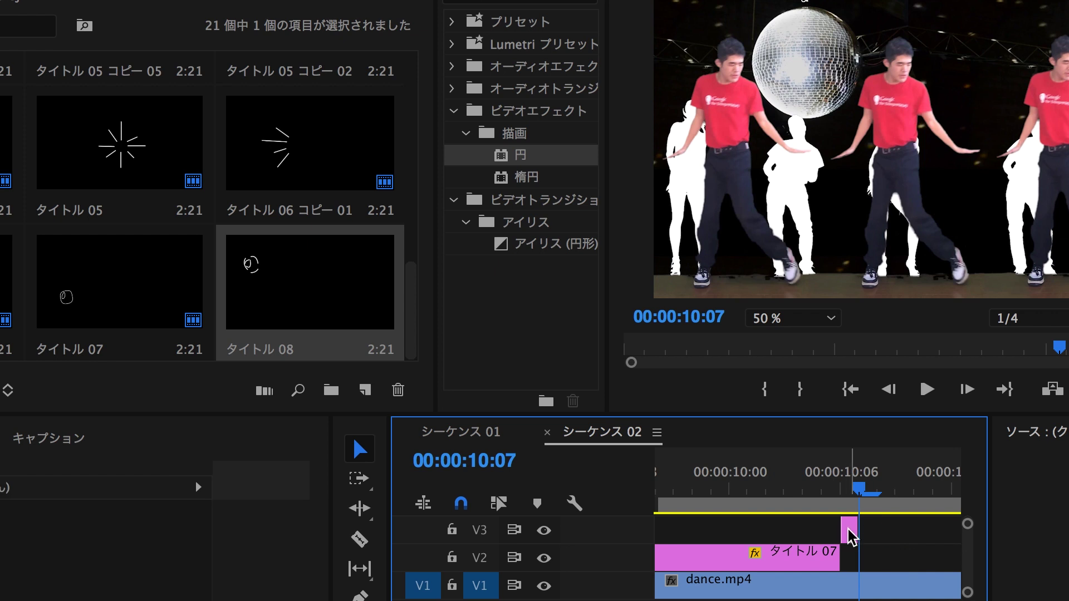
drag(852, 536, 850, 555)
Slide the sparkle title copy right on V3 and trim its start to 10:06
click(847, 496)
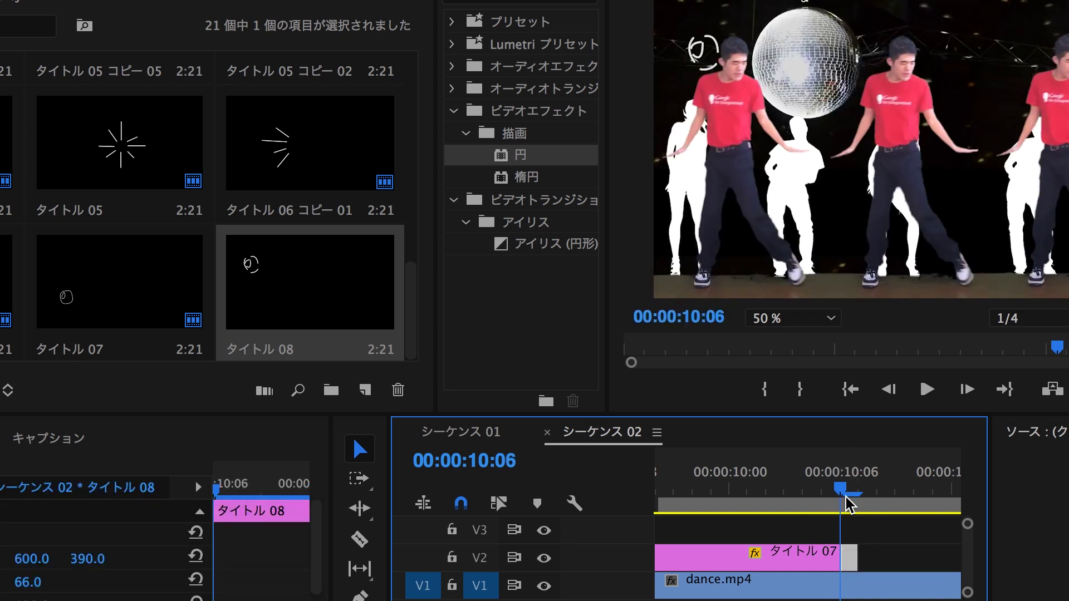
key(minus)
key(minus)
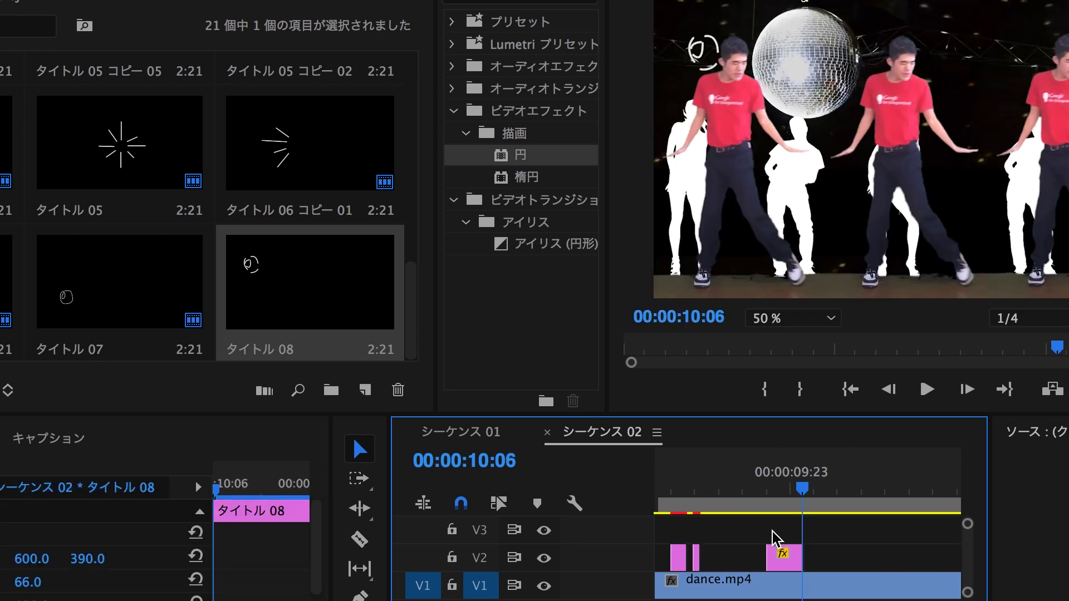
drag(680, 493, 680, 562)
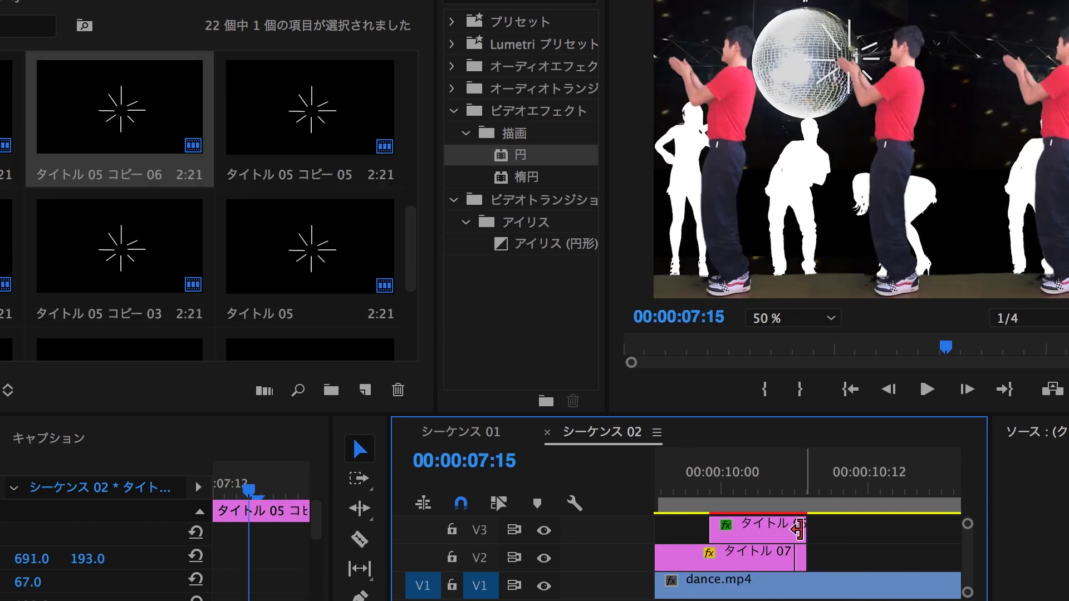
drag(804, 530, 840, 529)
click(787, 493)
drag(787, 492, 779, 526)
drag(782, 489, 793, 493)
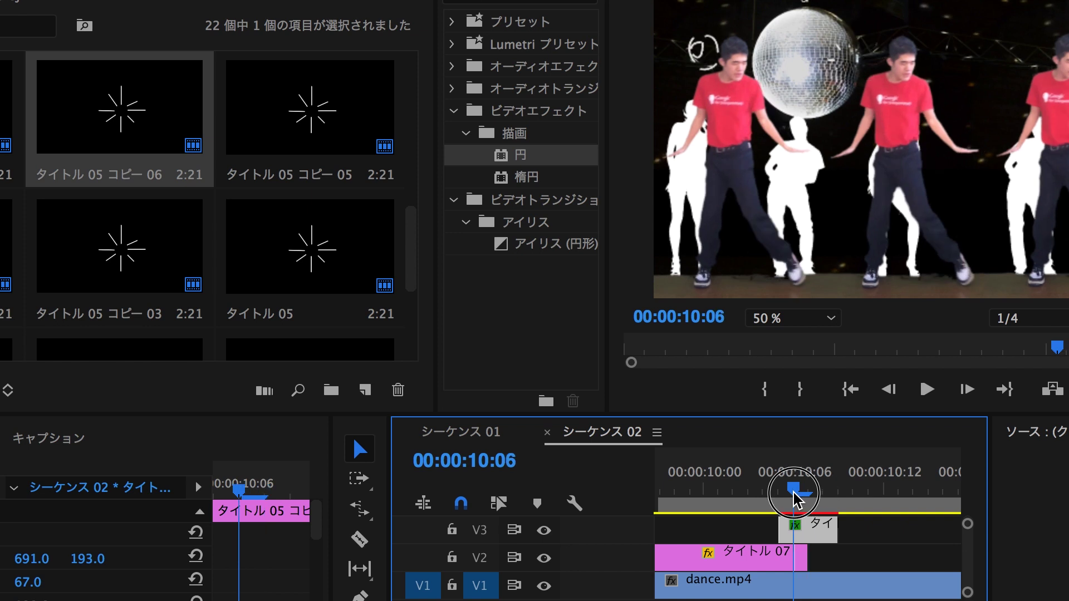
Move the sparkle title to position 143, 118 and play the section back from 09:05
drag(31, 559, 12, 558)
drag(87, 559, 25, 559)
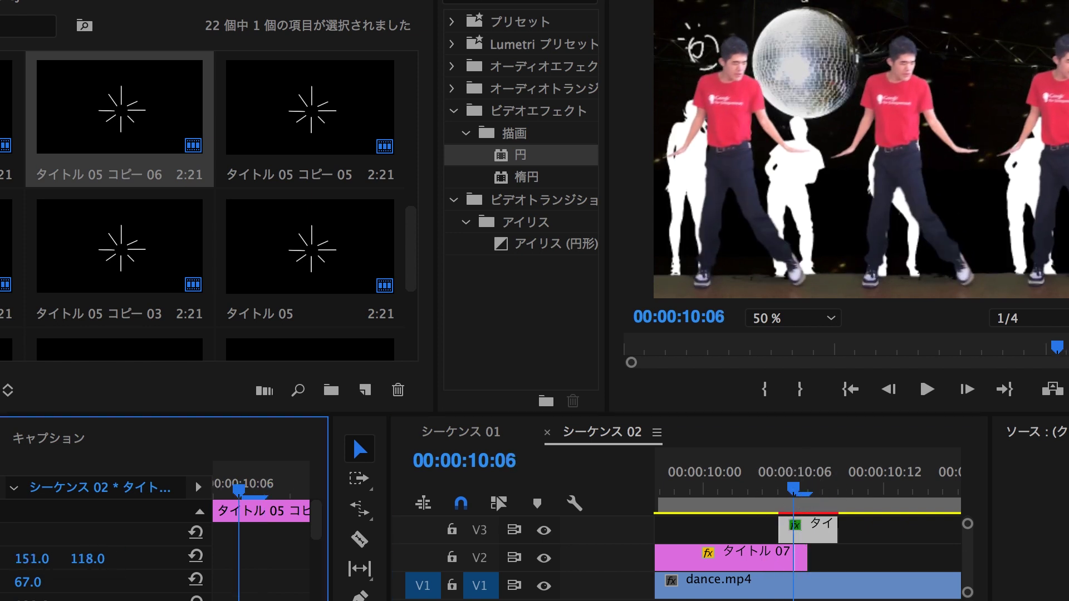
click(716, 499)
key(space)
key(space)
key(minus)
key(minus)
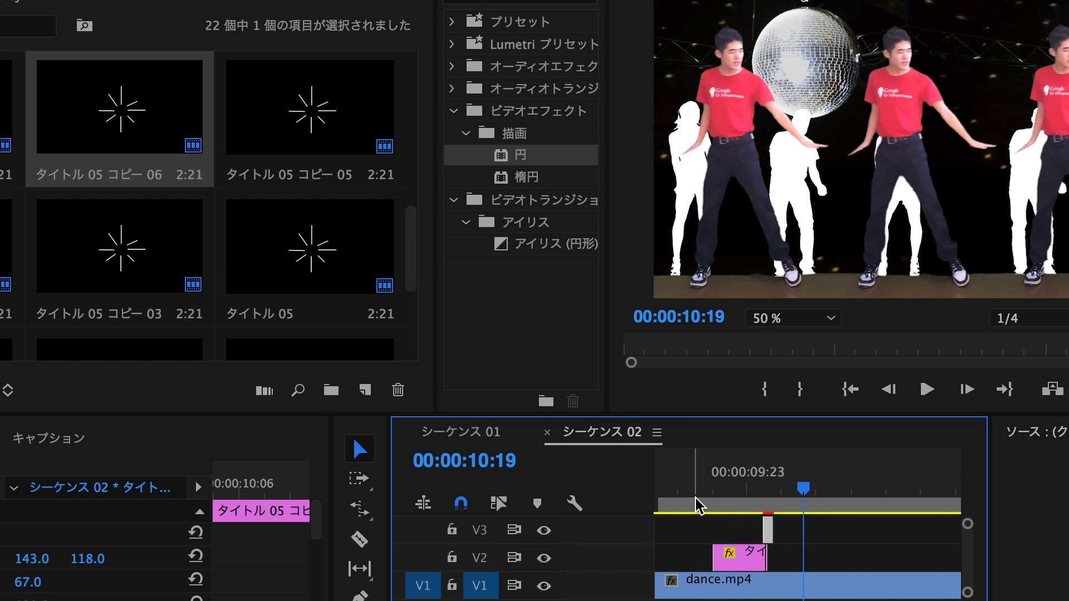
click(695, 498)
key(space)
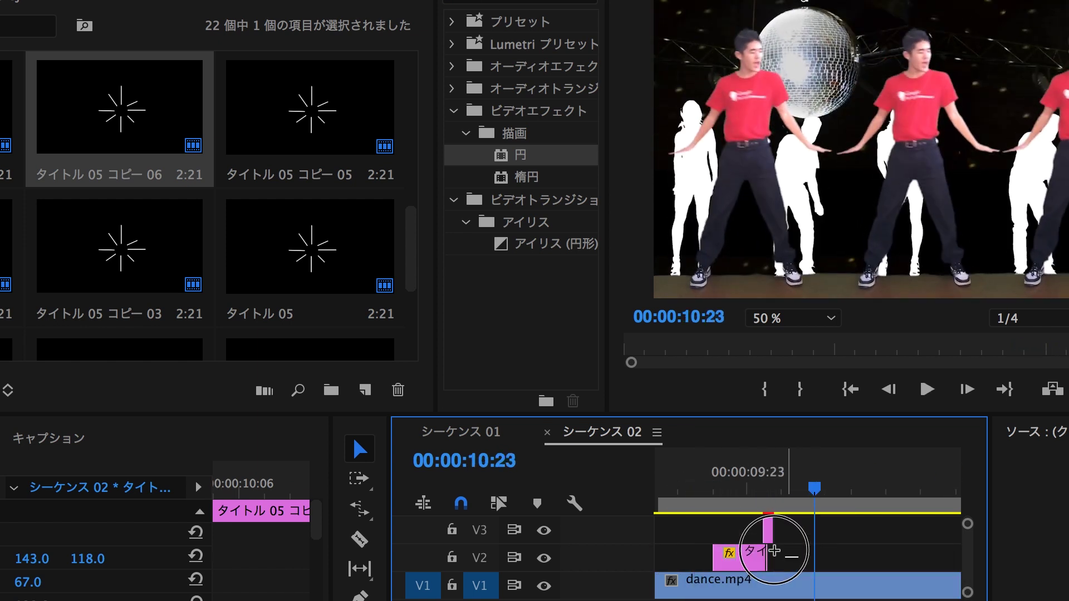
right_click(747, 552)
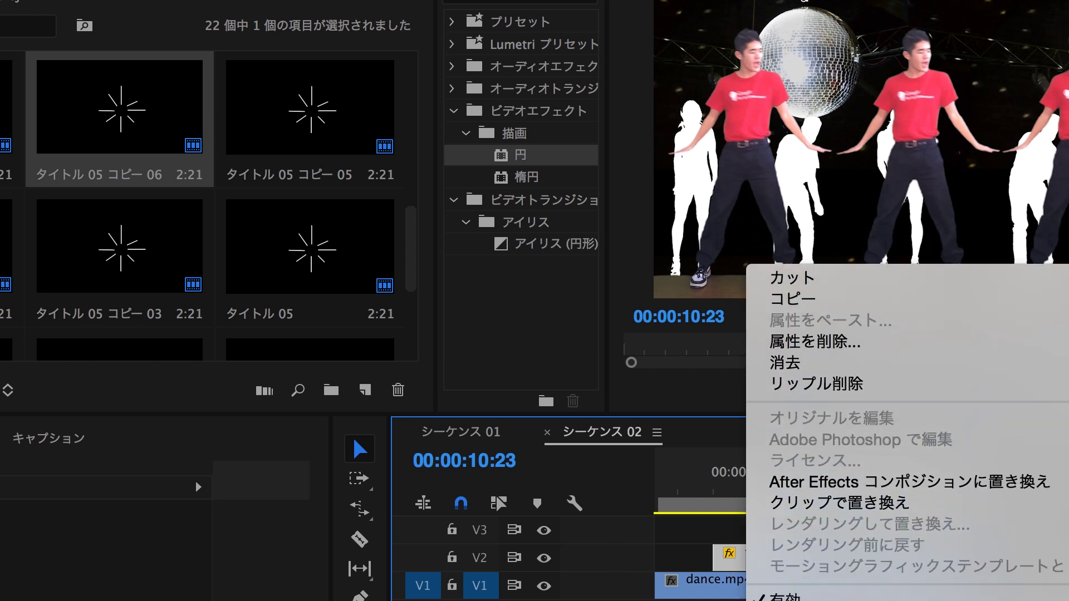
Nest the selected title clips into a sequence named シャボン
click(811, 513)
text(しゃ)
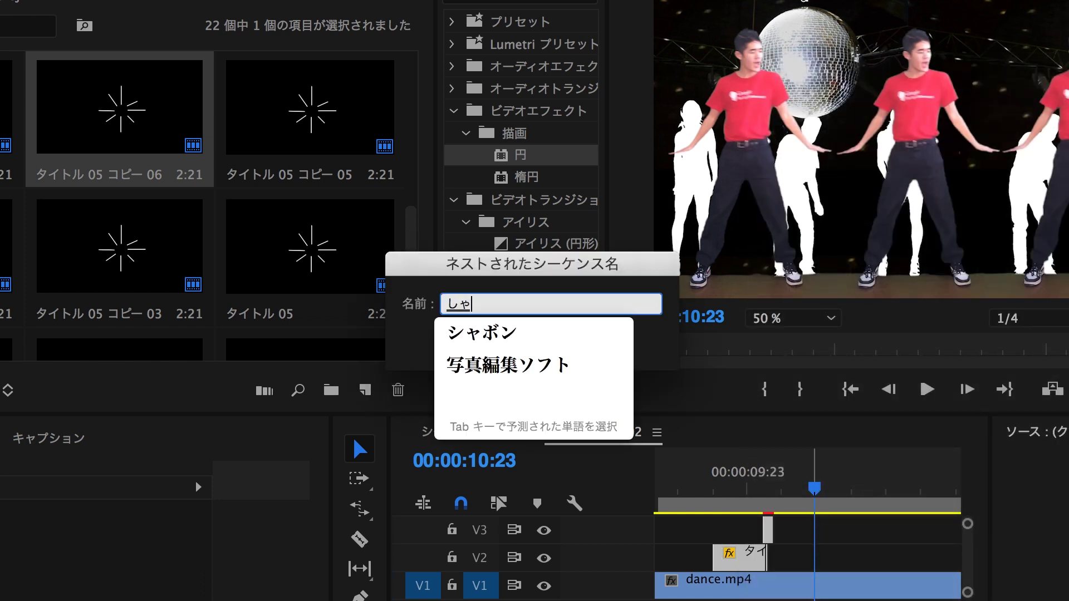
key(Tab)
key(Return)
key(Return)
Duplicate the シャボン nested clip further right on V2 and clear the effects search
click(755, 561)
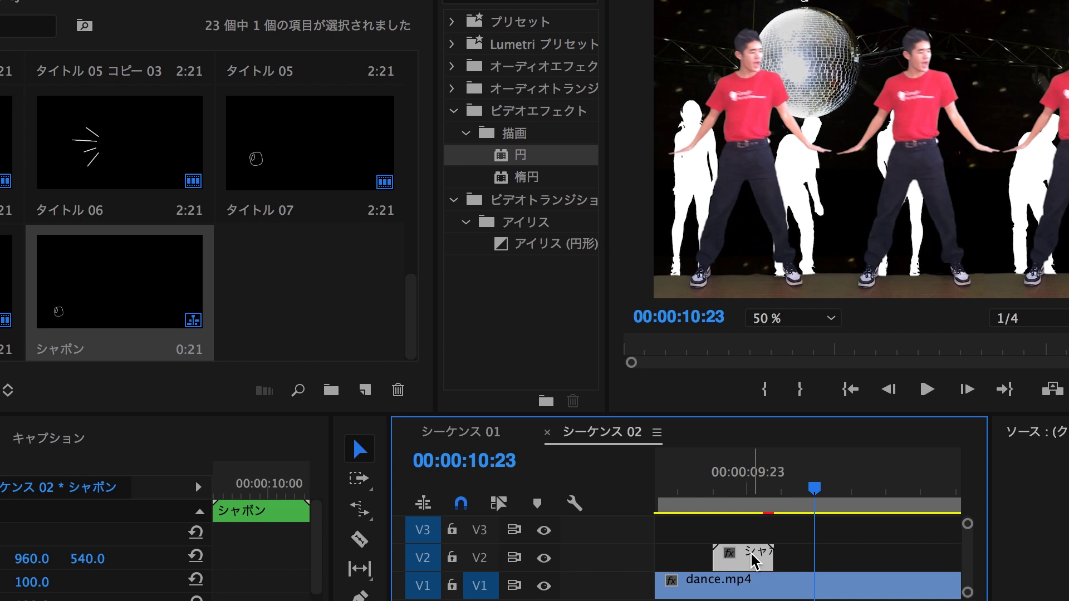
drag(771, 560, 835, 560)
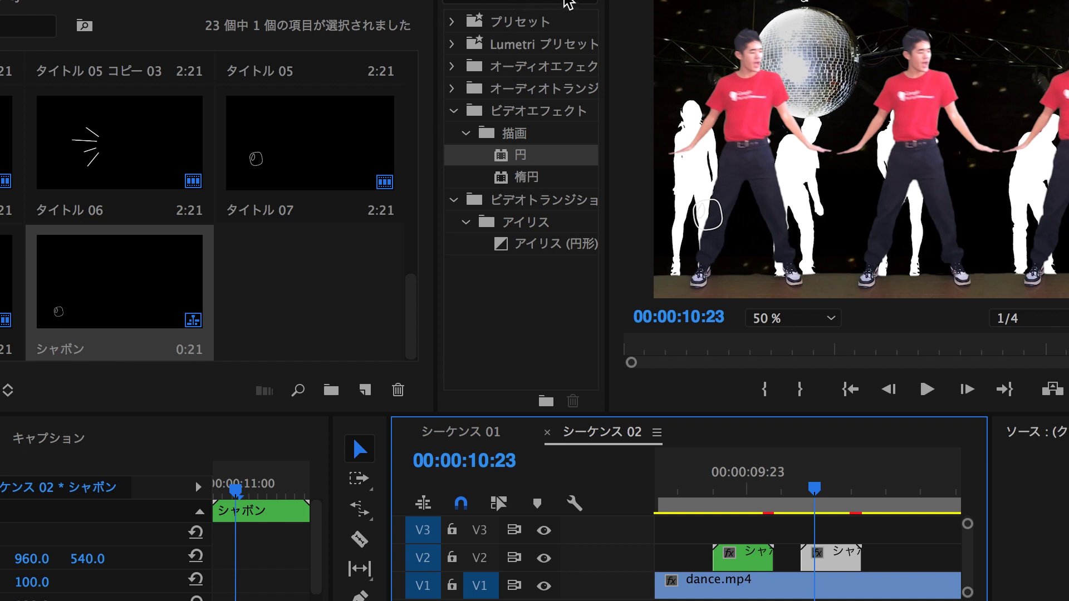
click(586, 4)
click(586, 6)
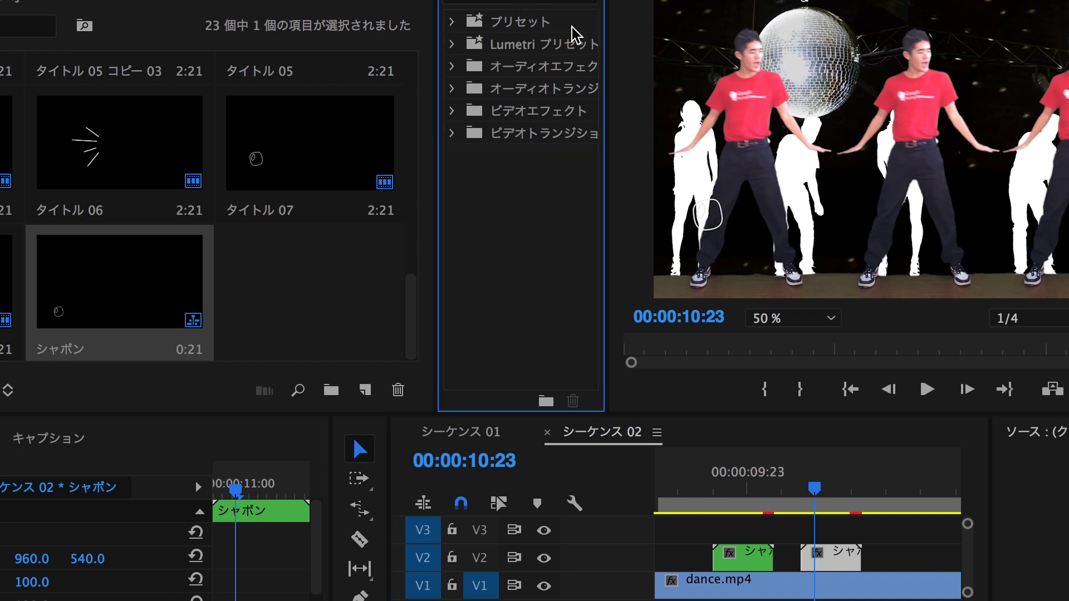
Apply 水平反転 from ビデオエフェクト > トランスフォーム to the second シャボン copy and snap it after the first
click(453, 111)
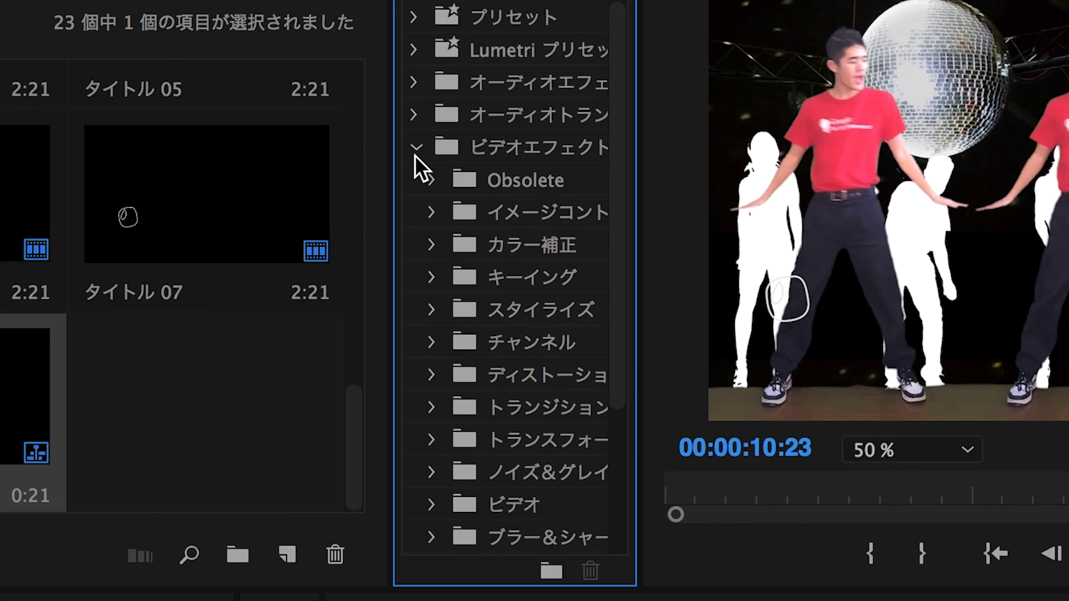
click(431, 441)
mouse_move(529, 325)
mouse_down()
mouse_move(618, 372)
mouse_move(839, 558)
mouse_move(792, 526)
mouse_up()
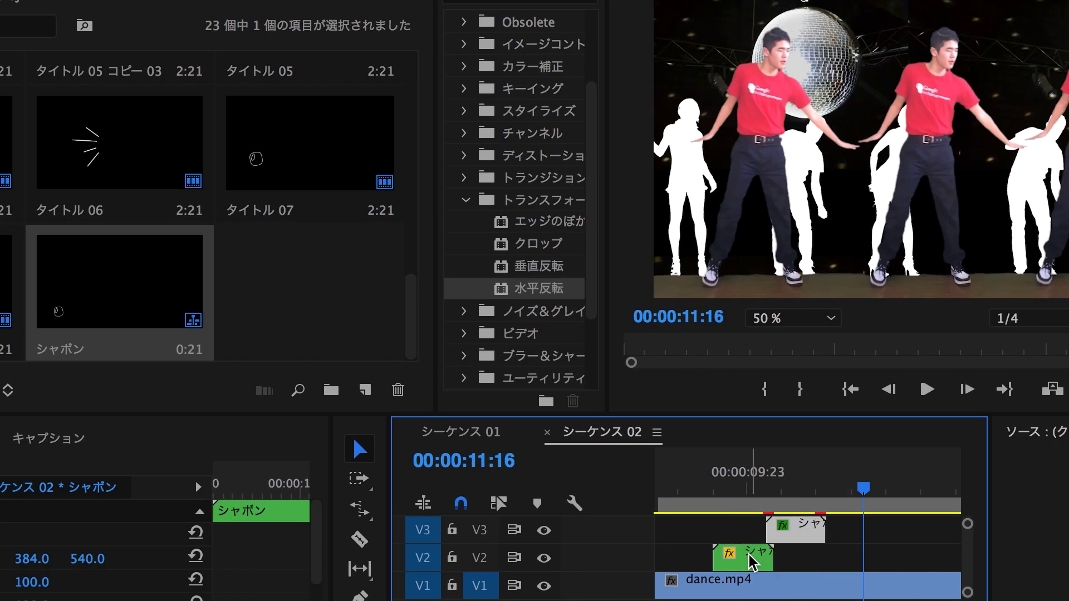
mouse_move(753, 562)
mouse_down()
mouse_move(847, 559)
mouse_move(802, 557)
mouse_up()
key(=)
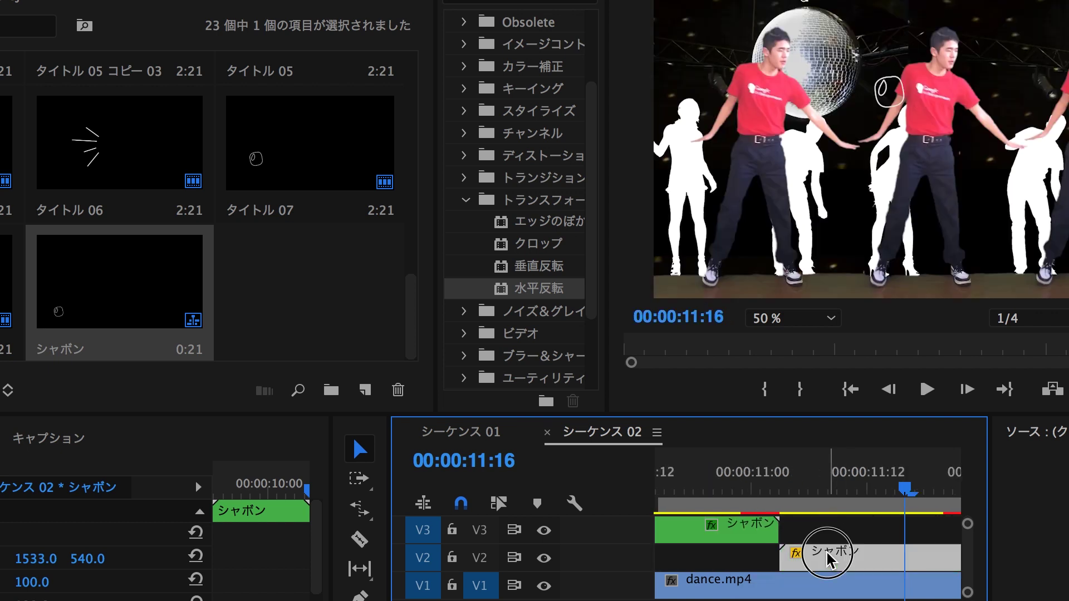
key(minus)
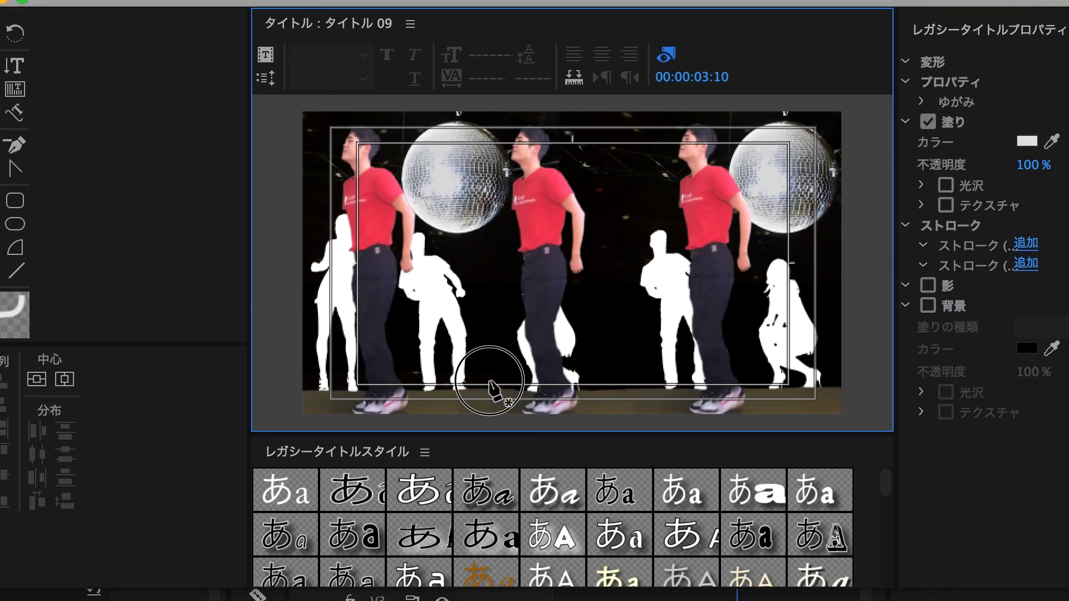
Draw a sparkle line in タイトル 09 and trim the clip to a short span at 03:12
drag(500, 392, 489, 381)
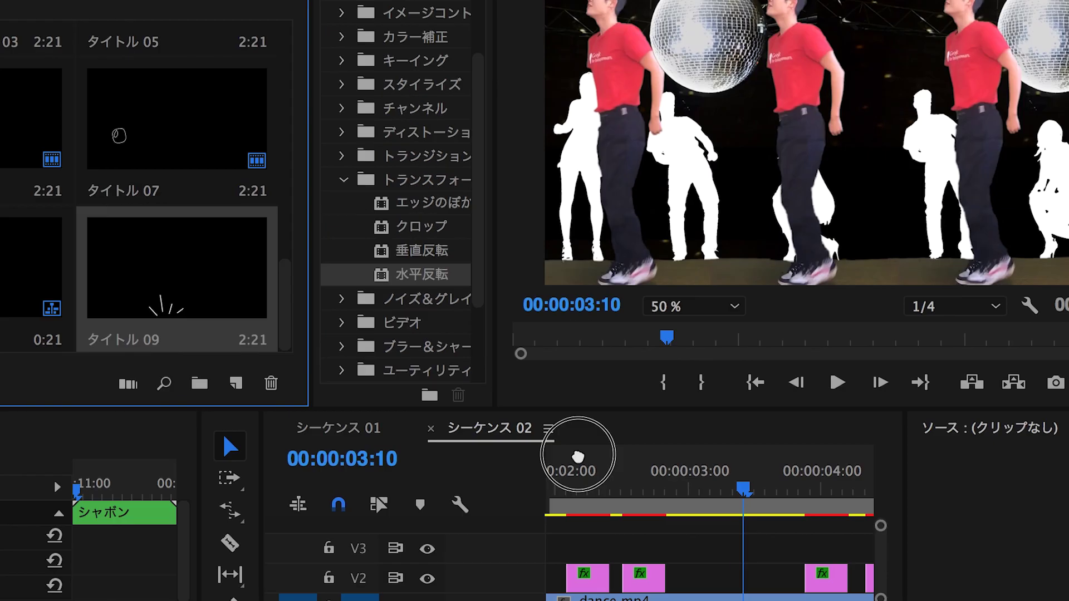
drag(651, 382, 794, 387)
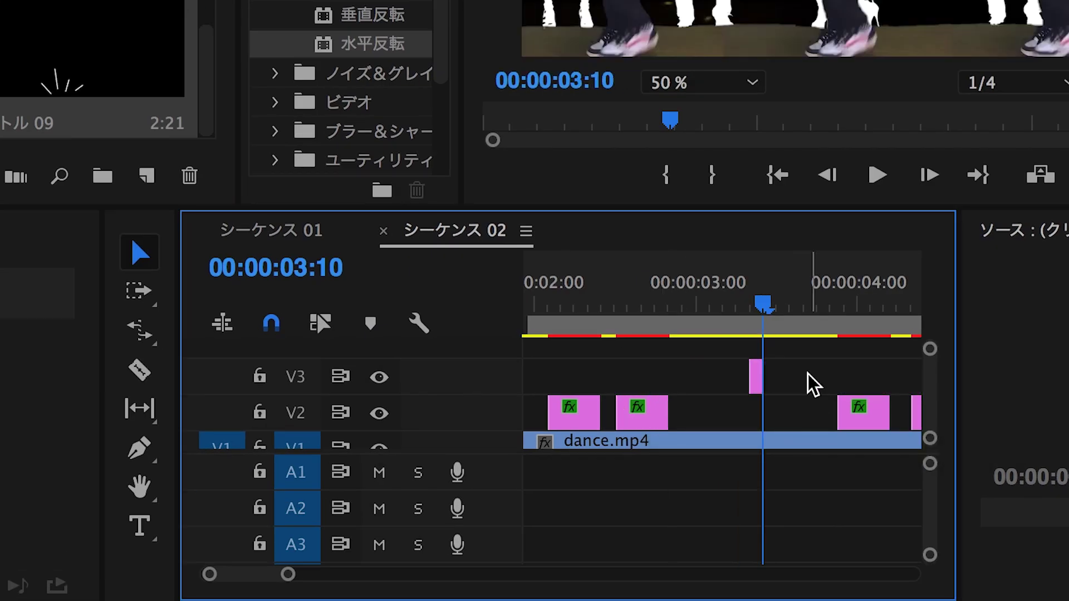
key(equal)
key(equal)
key(equal)
click(641, 309)
key(minus)
mouse_move(675, 383)
mouse_down()
mouse_move(640, 383)
mouse_move(676, 384)
mouse_up()
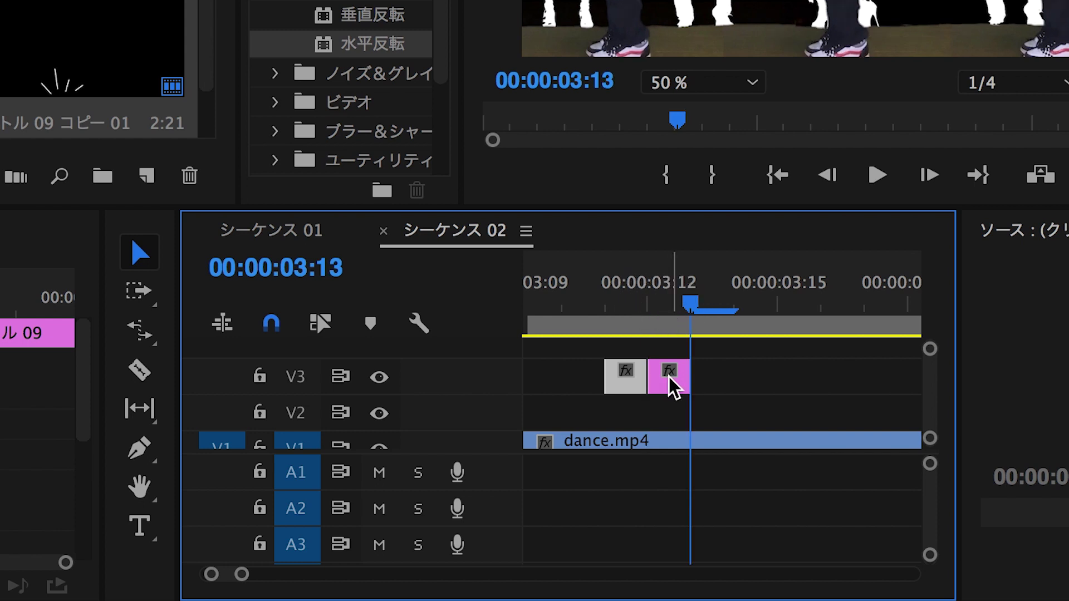
Add a title copy right after it on V3, redraw each copy's lines, and play back
double_click(669, 377)
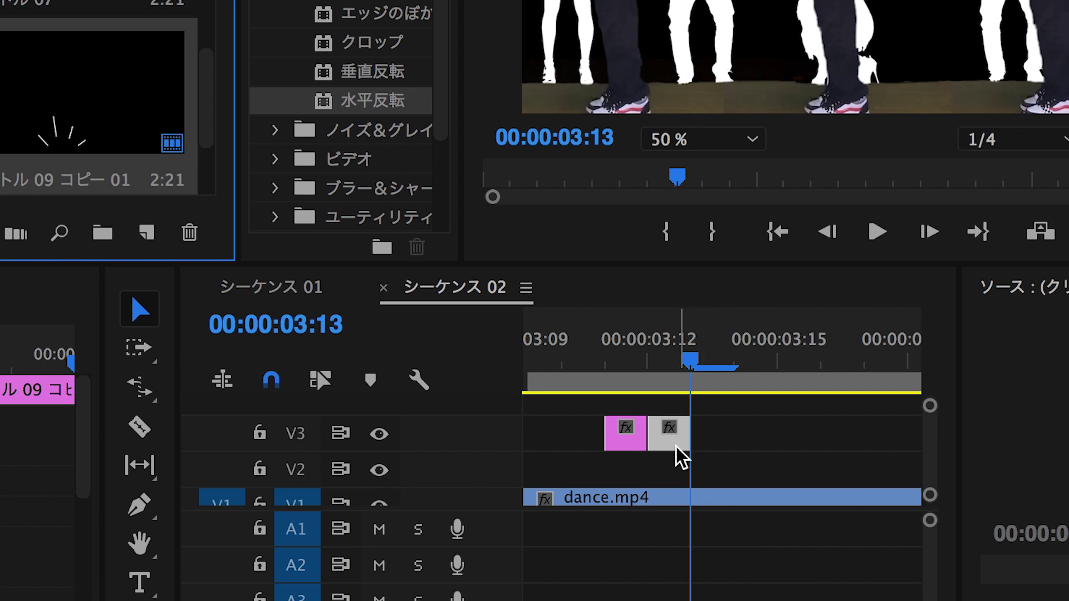
drag(680, 457, 710, 444)
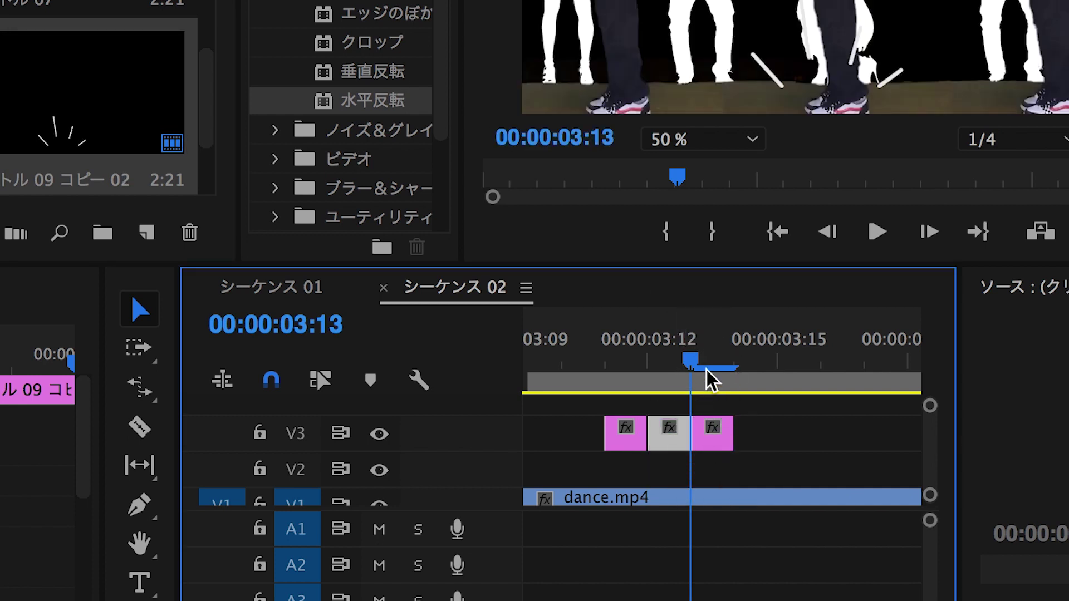
double_click(713, 433)
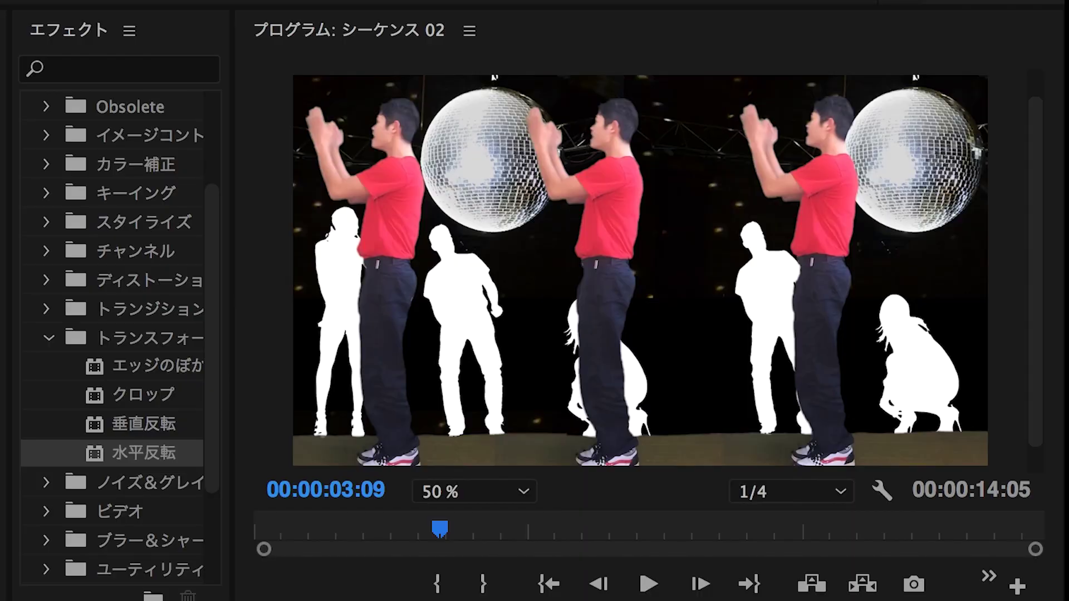
key(space)
key(space)
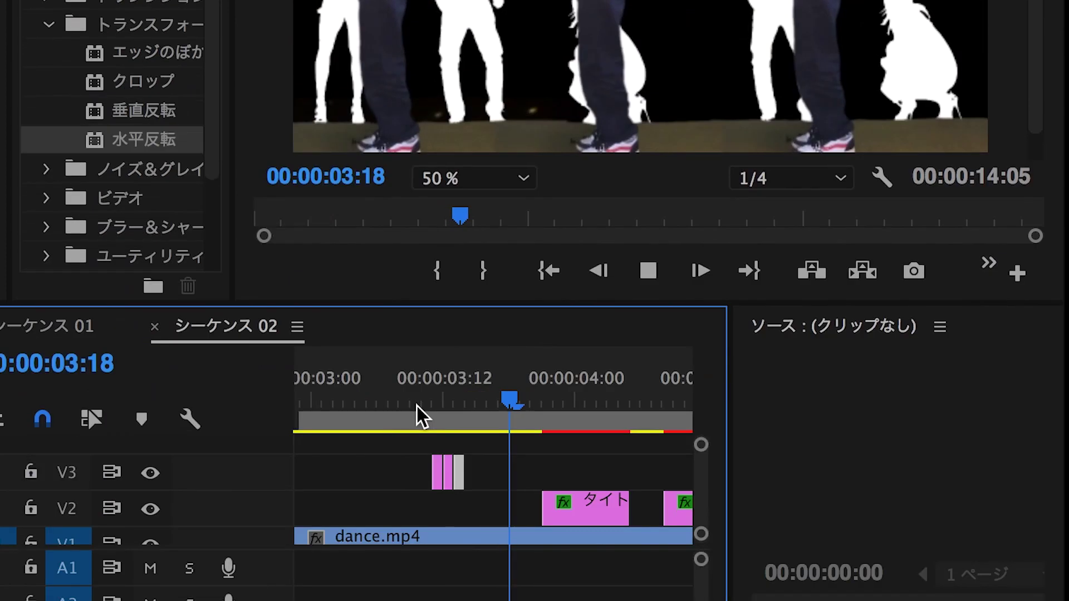
Select the three タイトル 09 clips on V3 and nest them as 反転
click(448, 473)
right_click(448, 472)
click(502, 566)
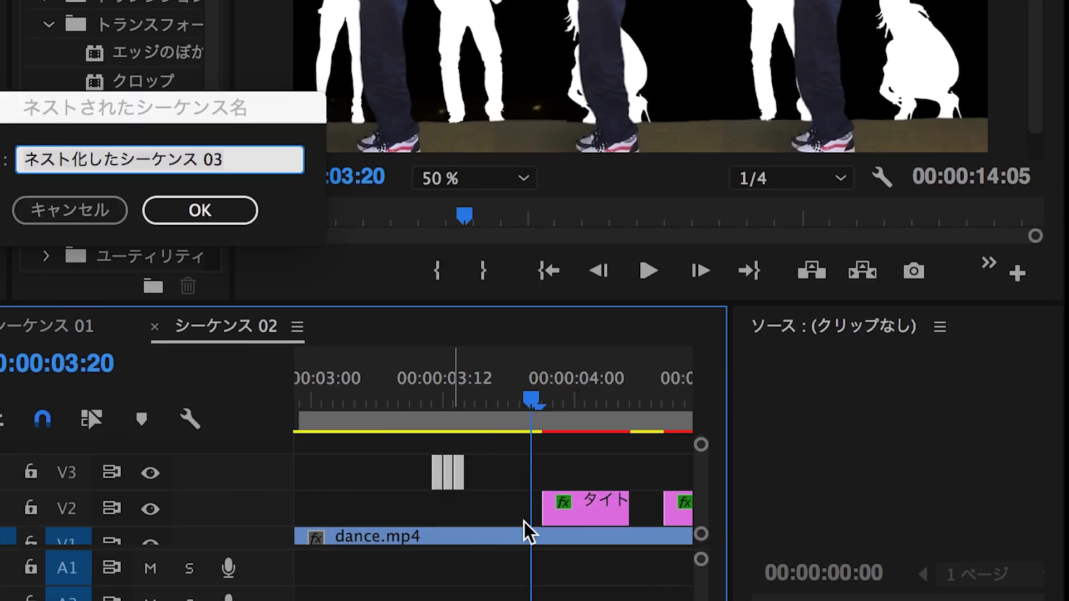
text(反転)
key(Return)
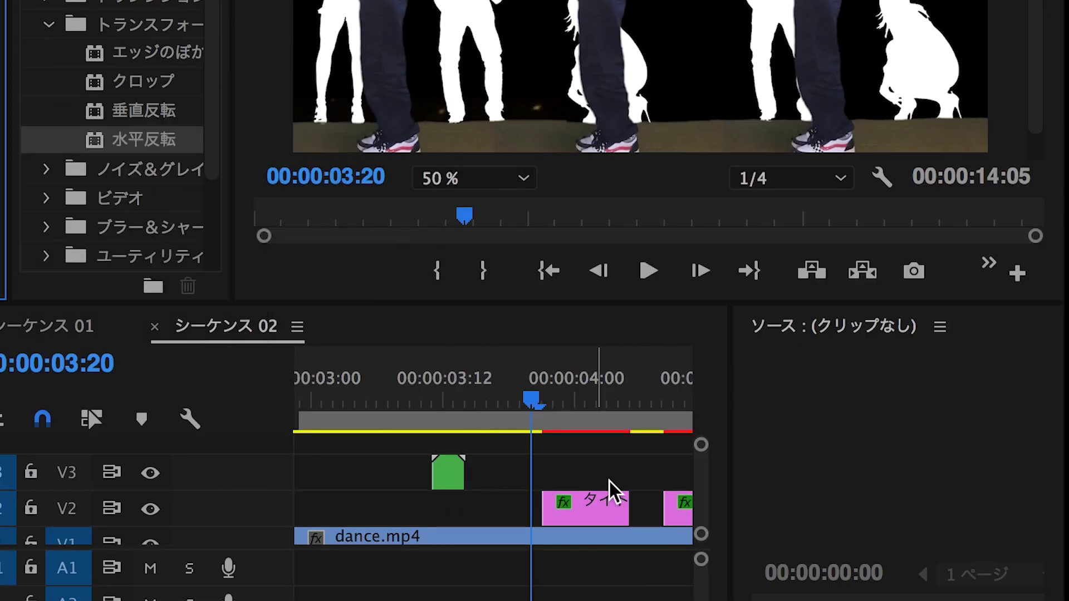
click(591, 483)
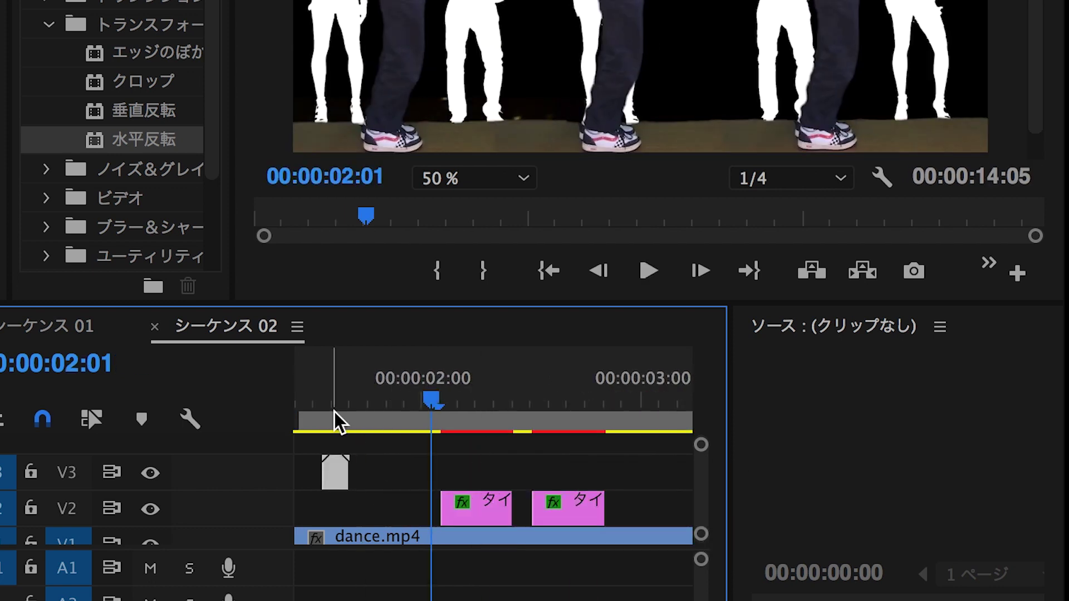